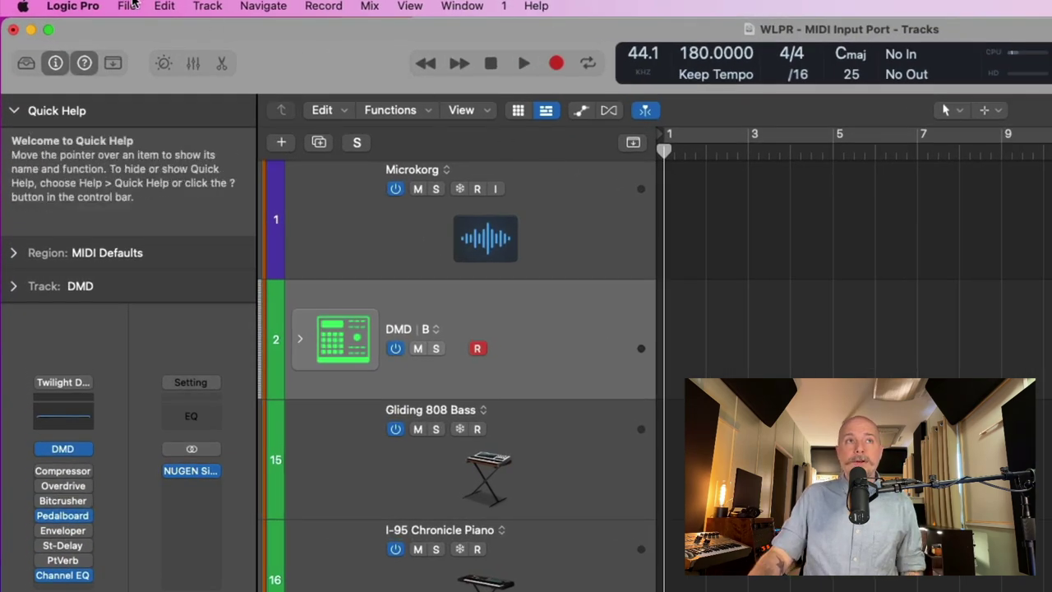
Open the project's Recording settings, look over the MIDI recording options, and close them
left_click(129, 5)
mouse_move(276, 304)
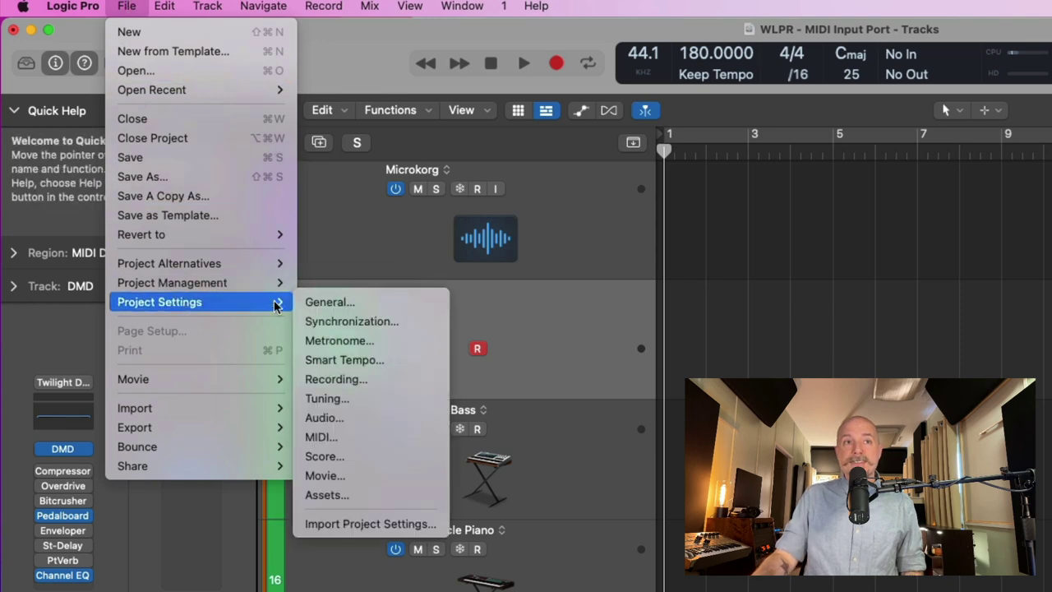
left_click(341, 379)
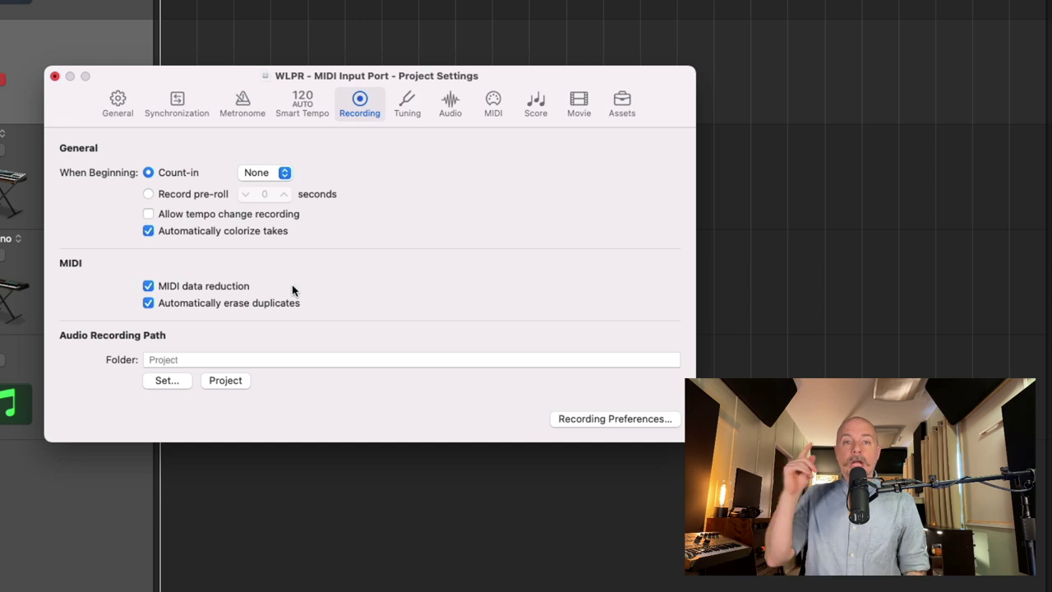
left_click(54, 75)
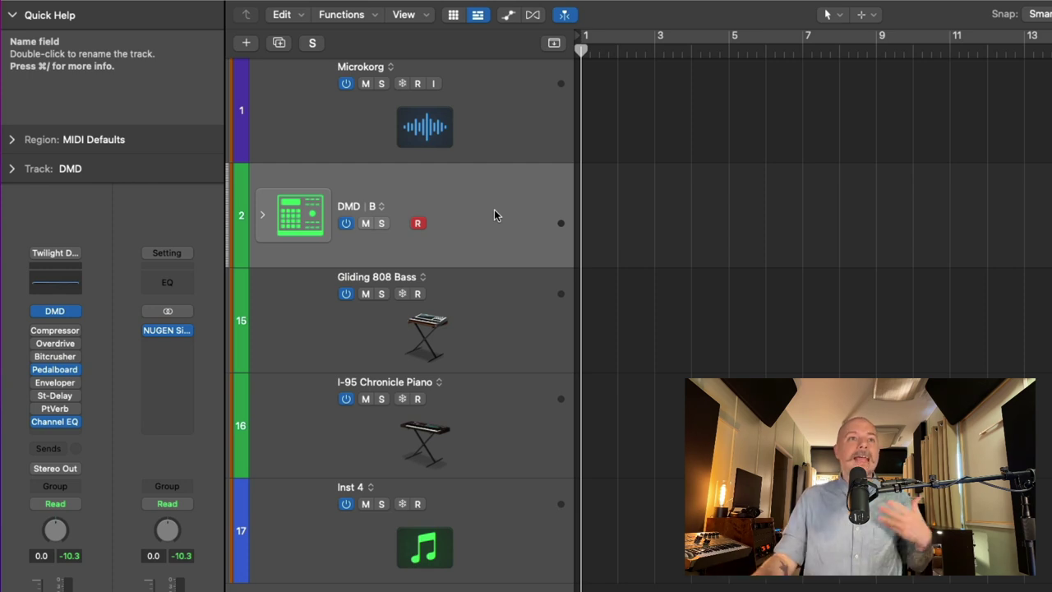
Expand the DMD track's parameters in the inspector and keep the inspector shown
left_click(12, 169)
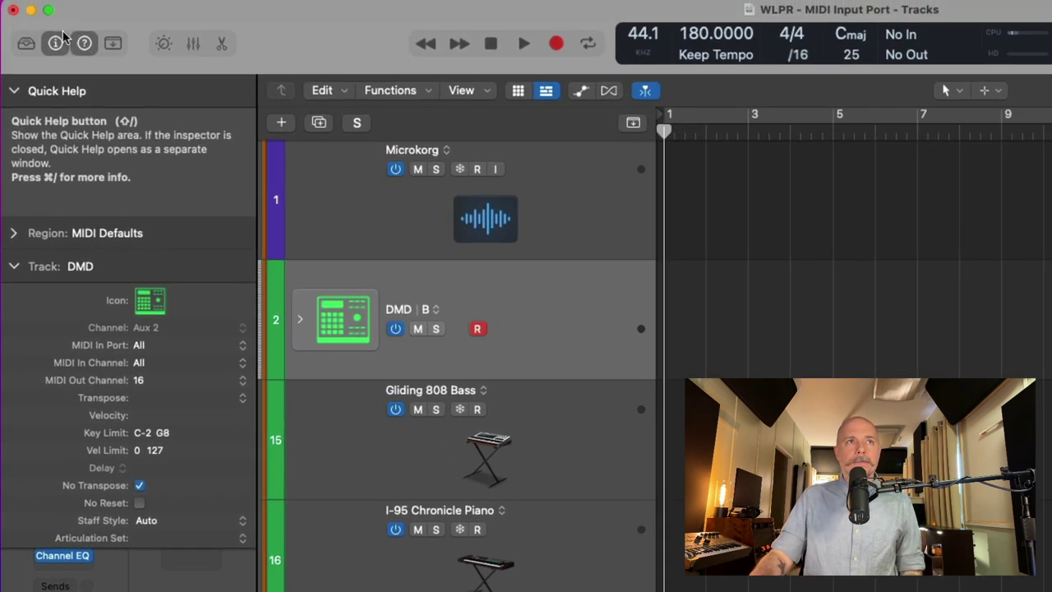
left_click(56, 44)
left_click(56, 44)
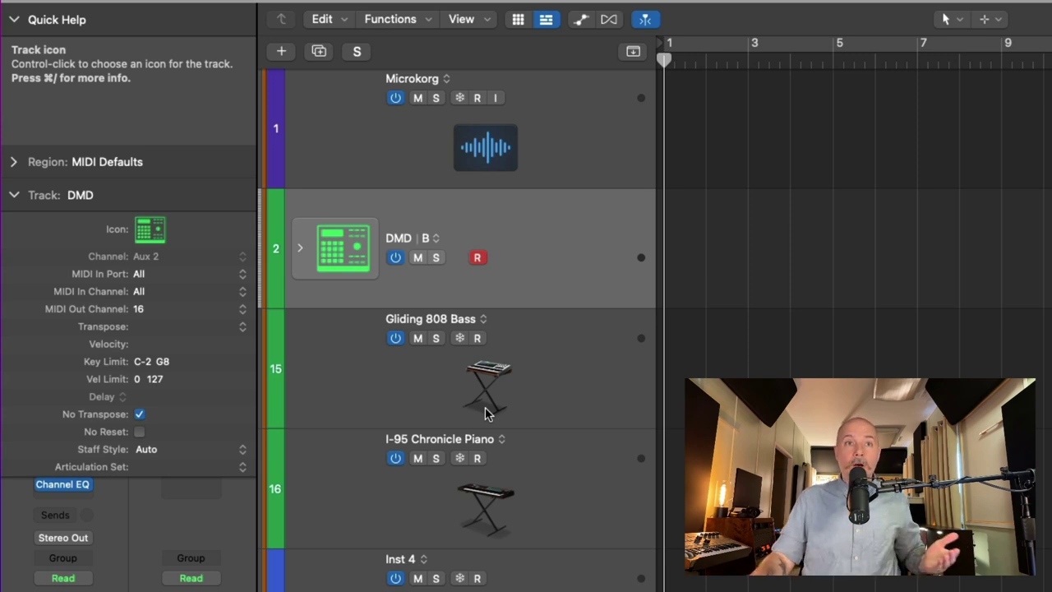
Examine the MIDI input and output parameters of the Gliding 808 Bass and I-95 Chronicle Piano tracks
left_click(498, 401)
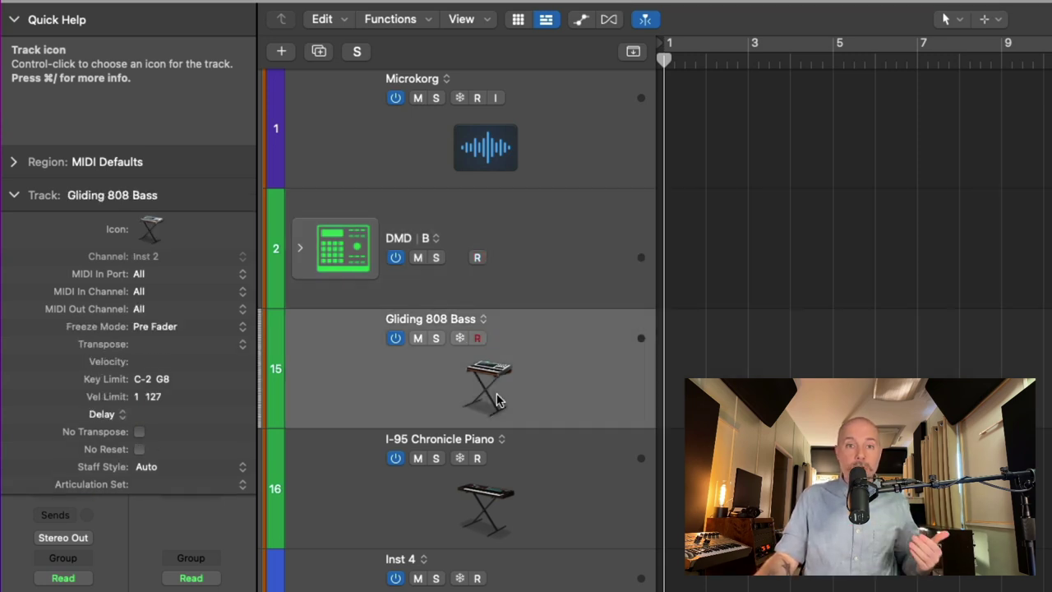
left_click(530, 476)
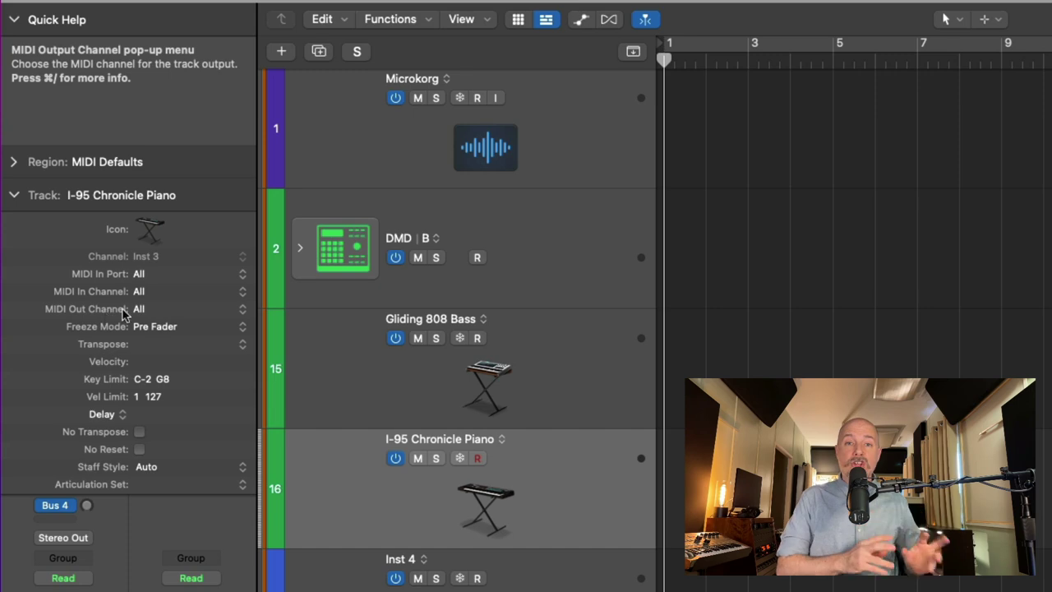
left_click(148, 310)
left_click(84, 280)
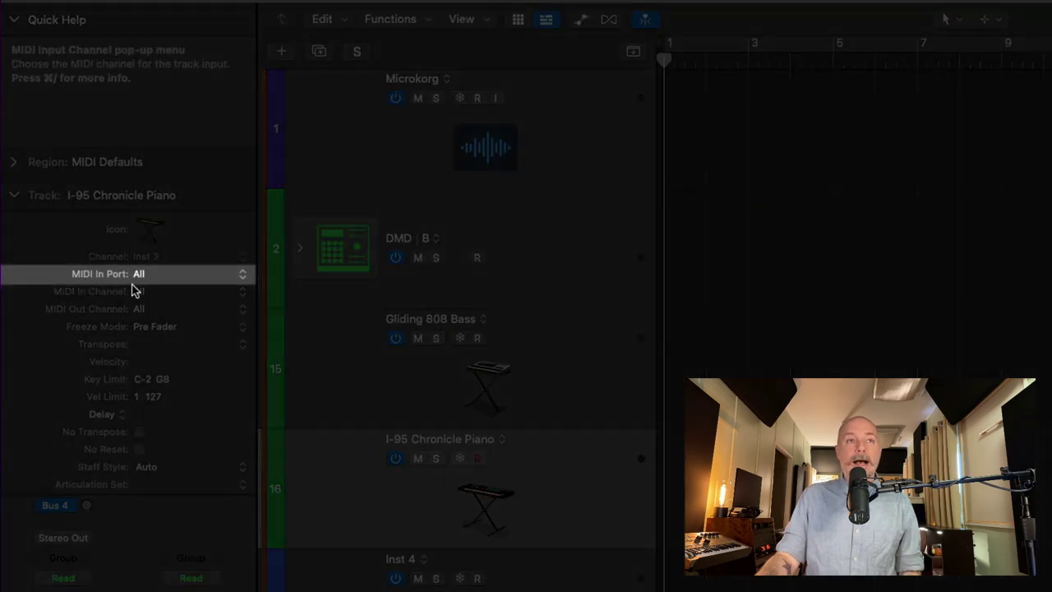
Select the DMD track and review the ports available for its MIDI In Port, leaving the choice unchanged
left_click(560, 269)
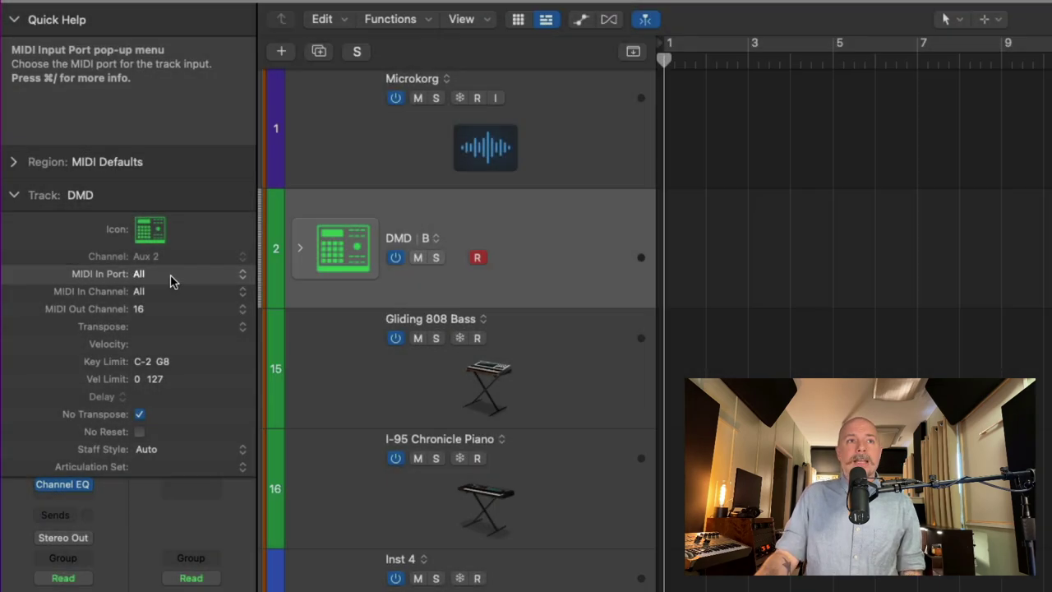
left_click(177, 275)
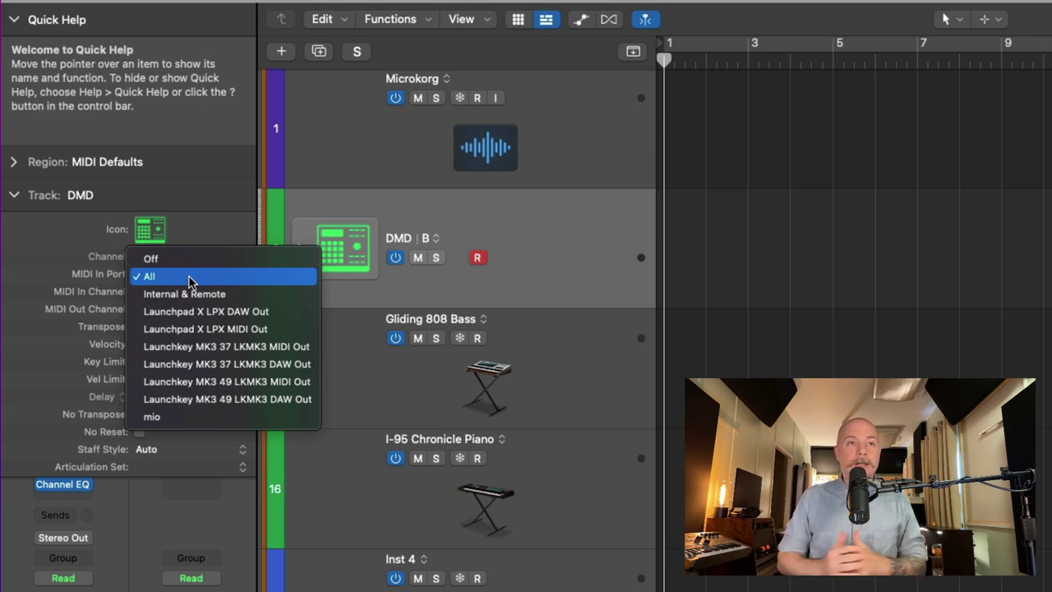
left_click(581, 228)
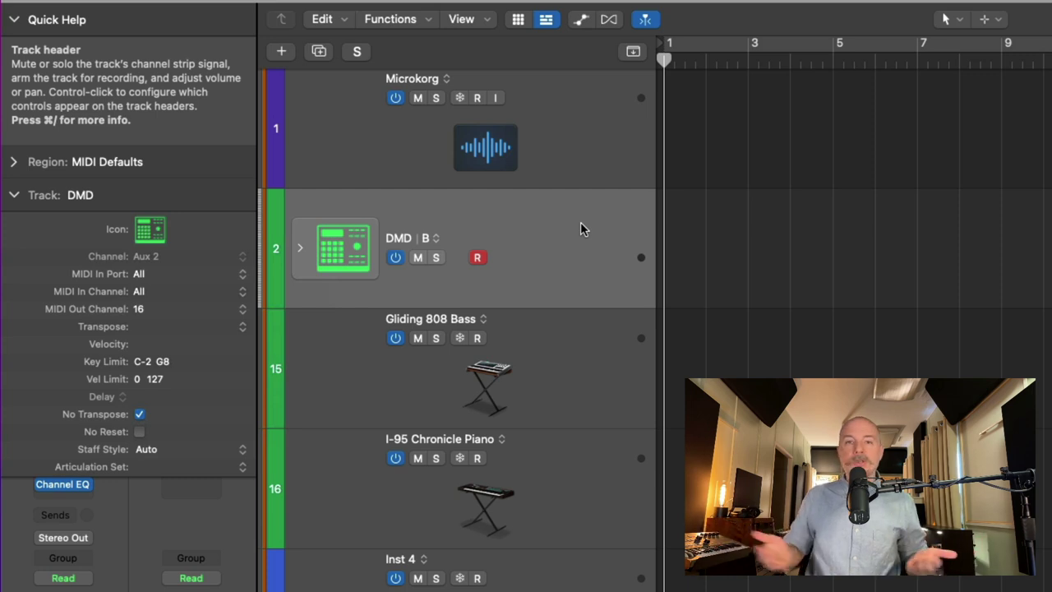
Record-enable the Gliding 808 Bass and I-95 Chronicle Piano tracks alongside DMD, and disarm those two again
left_click(476, 338)
left_click(475, 459)
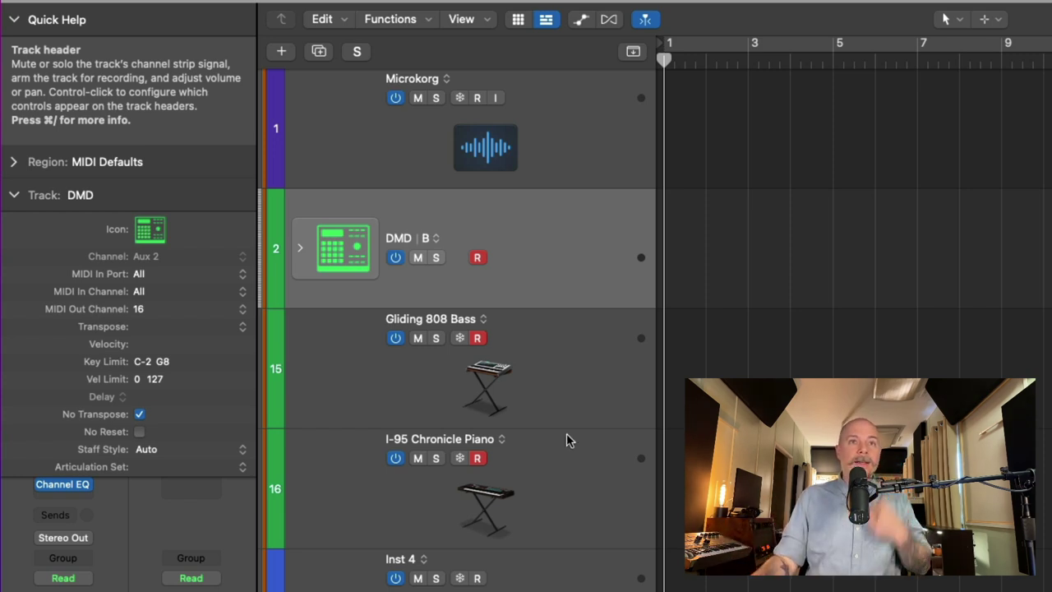
left_click(477, 337)
left_click(479, 459)
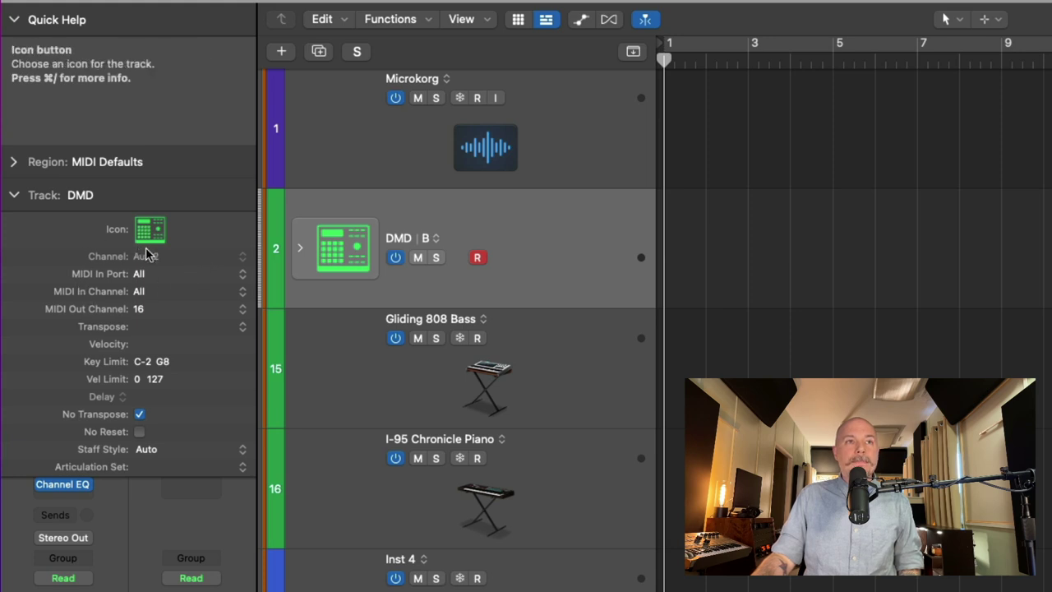
Set the DMD track's MIDI In Port to Off
left_click(14, 196)
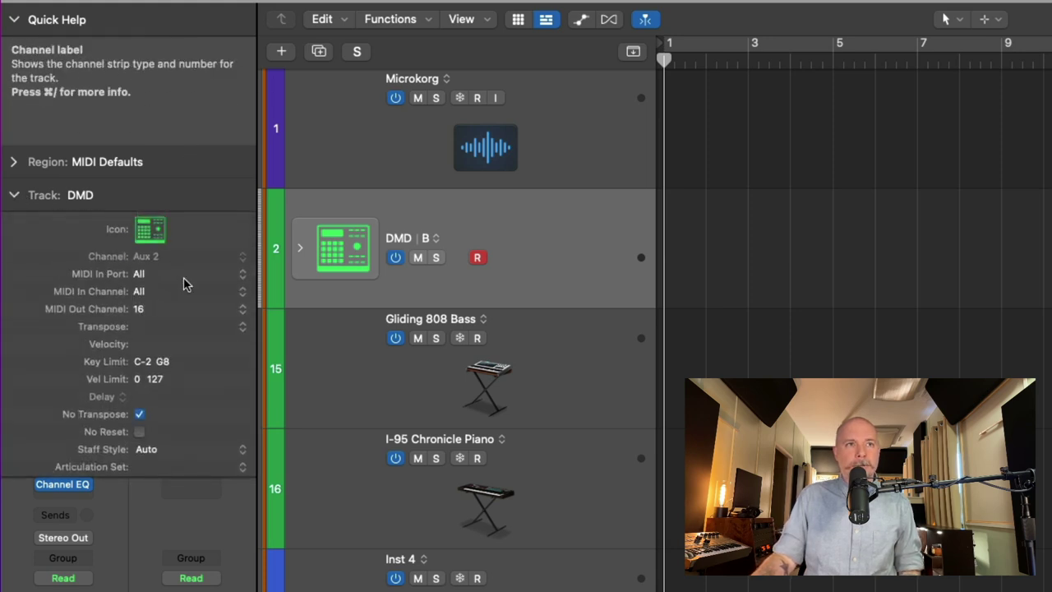
left_click(189, 277)
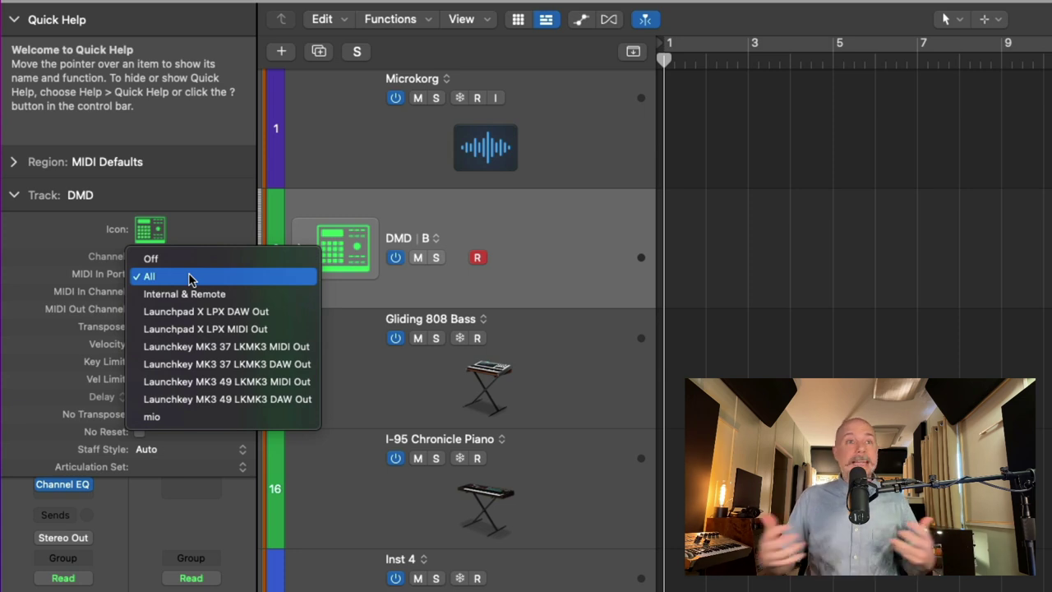
left_click(193, 261)
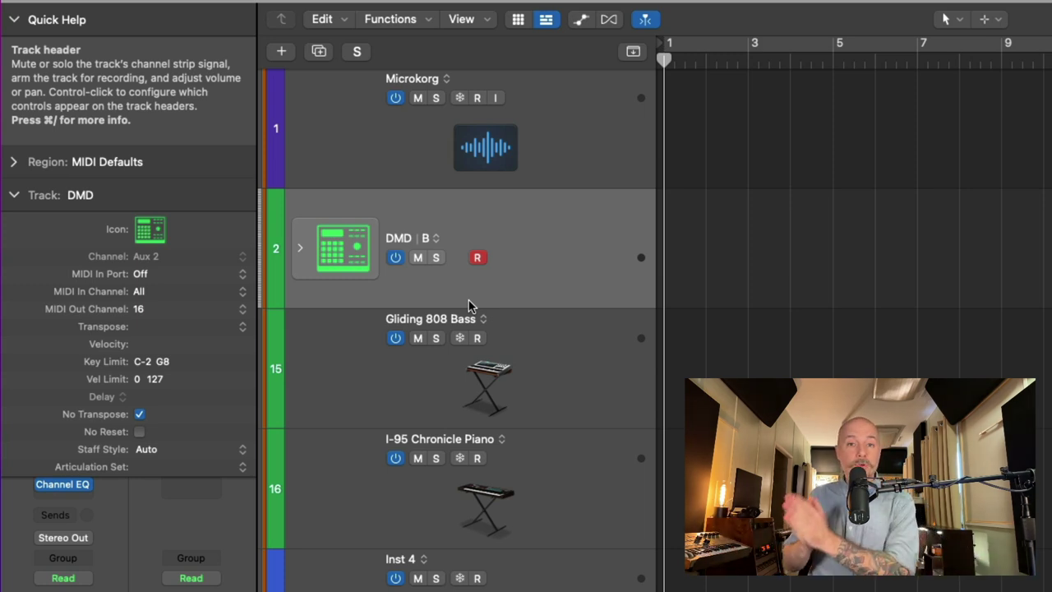
Set the DMD track's MIDI In Port to Internal & Remote
left_click(211, 291)
left_click(207, 265)
left_click(189, 273)
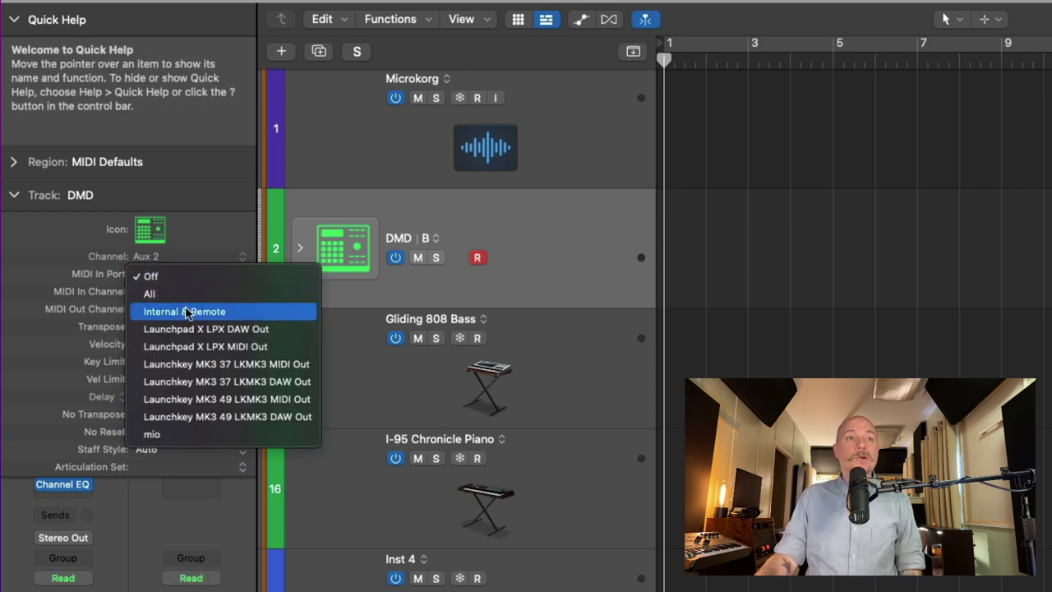
left_click(188, 312)
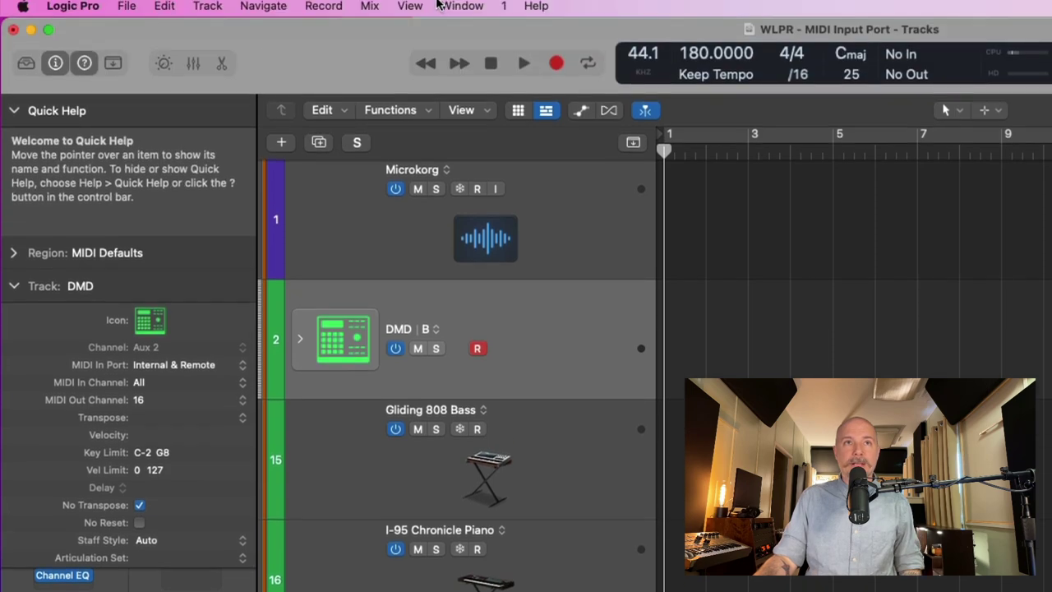
Test the DMD track with Musical Typing, lowering the octave to C1 and playing notes, and close the keyboard window
left_click(440, 5)
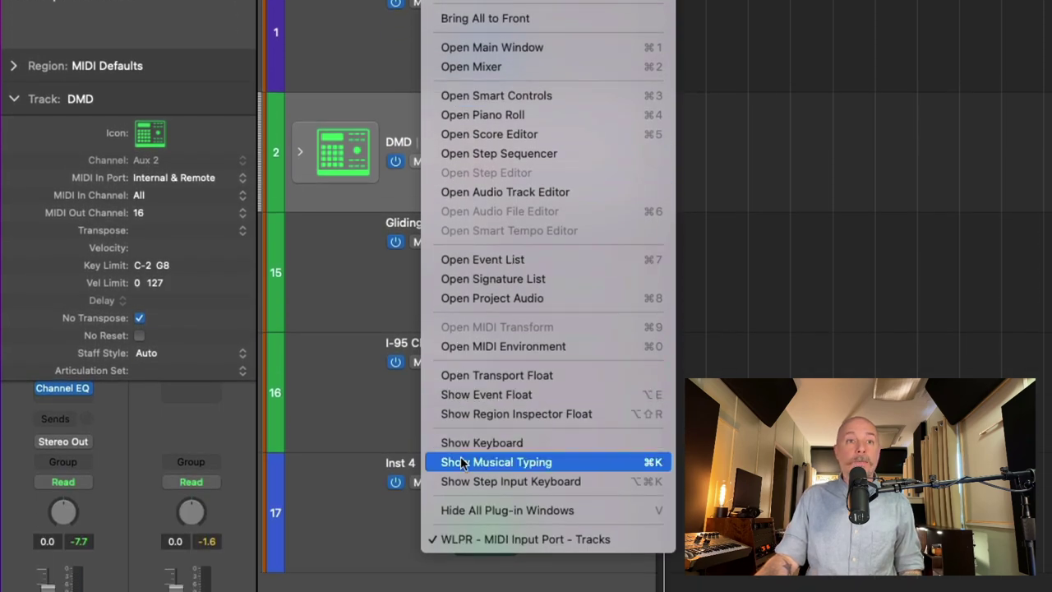
left_click(461, 463)
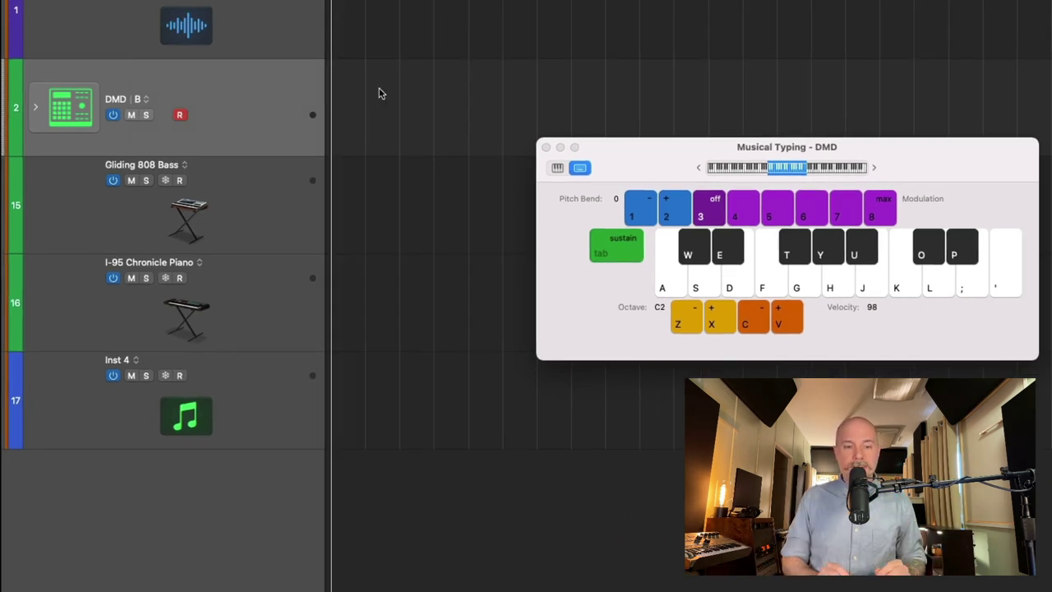
key("a")
key("d")
key("a")
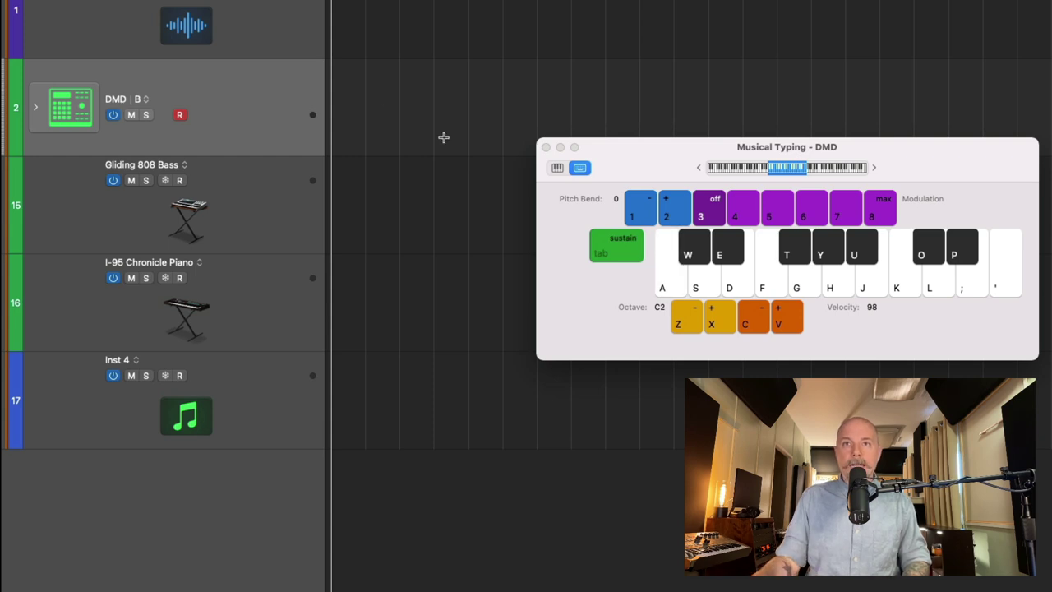
left_click(697, 326)
key("a")
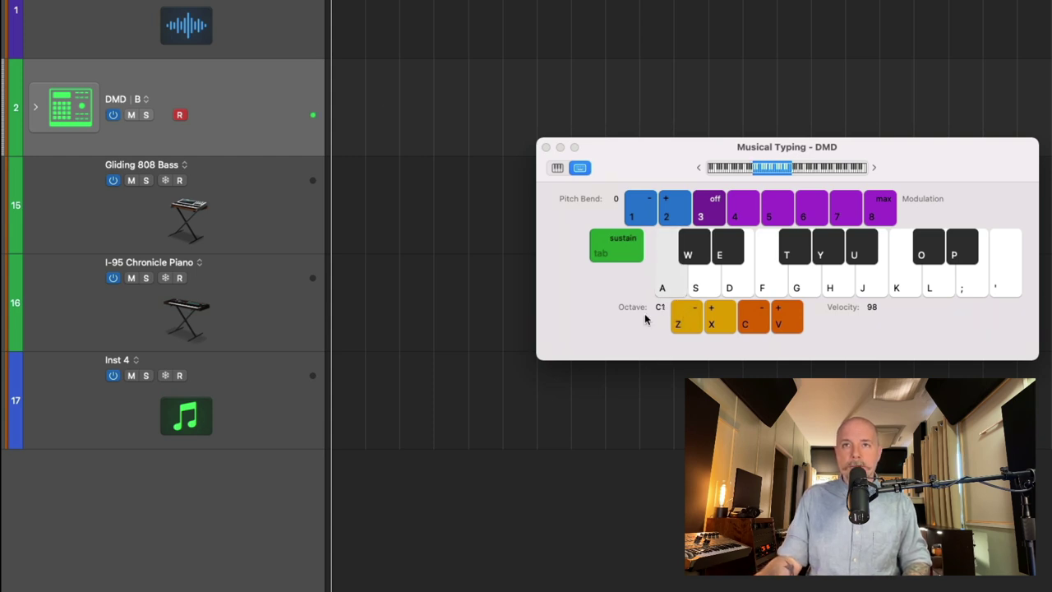
key("a")
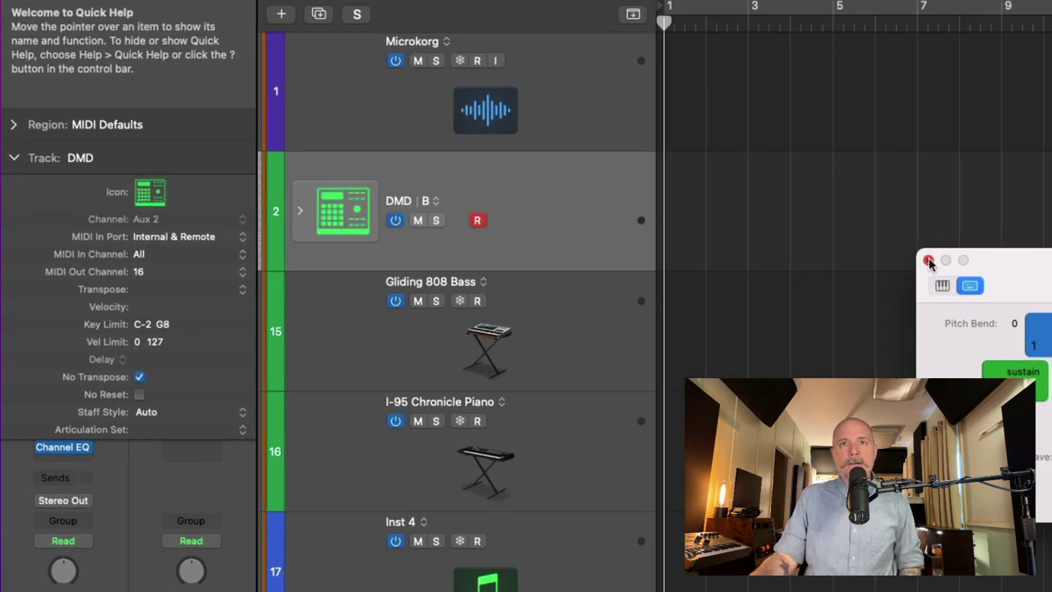
left_click(929, 261)
Set the MIDI In Port of DMD to Launchpad X LPX MIDI Out and of Gliding 808 Bass to Launchkey MK3 37 LKMK3 MIDI Out
left_click(173, 237)
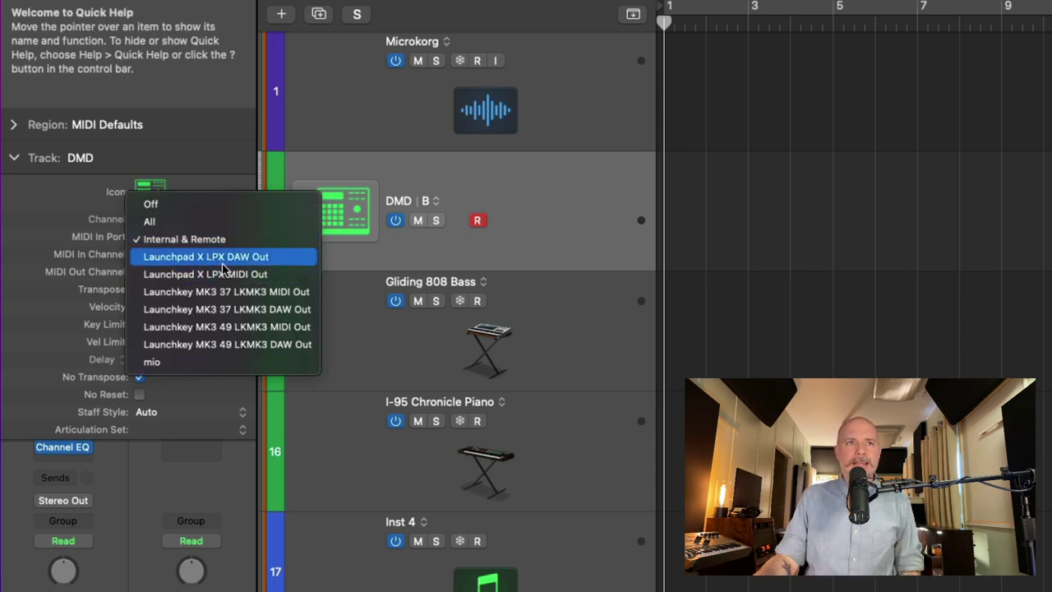
left_click(229, 279)
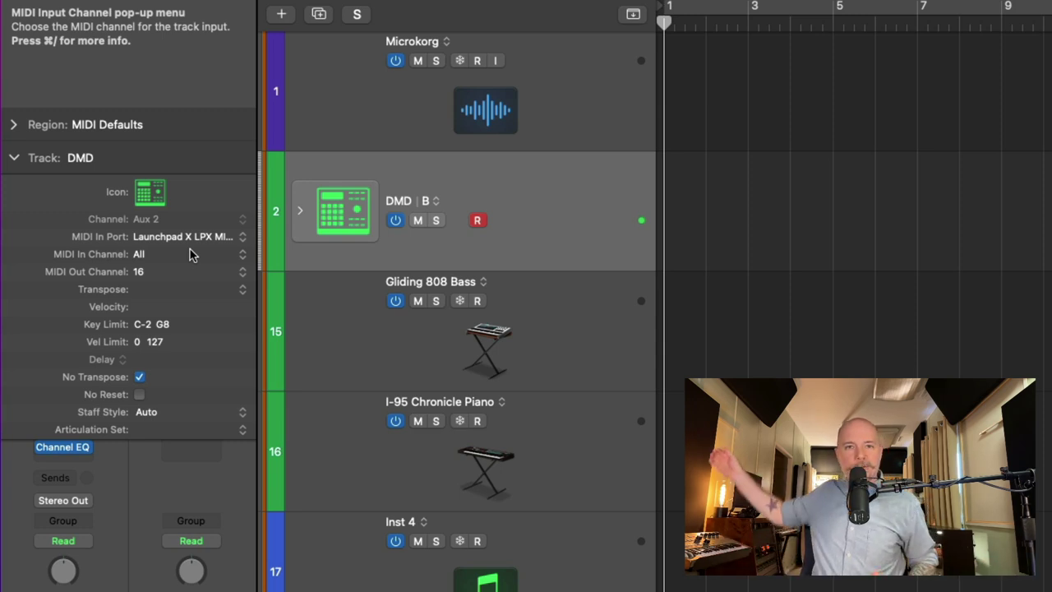
left_click(317, 320)
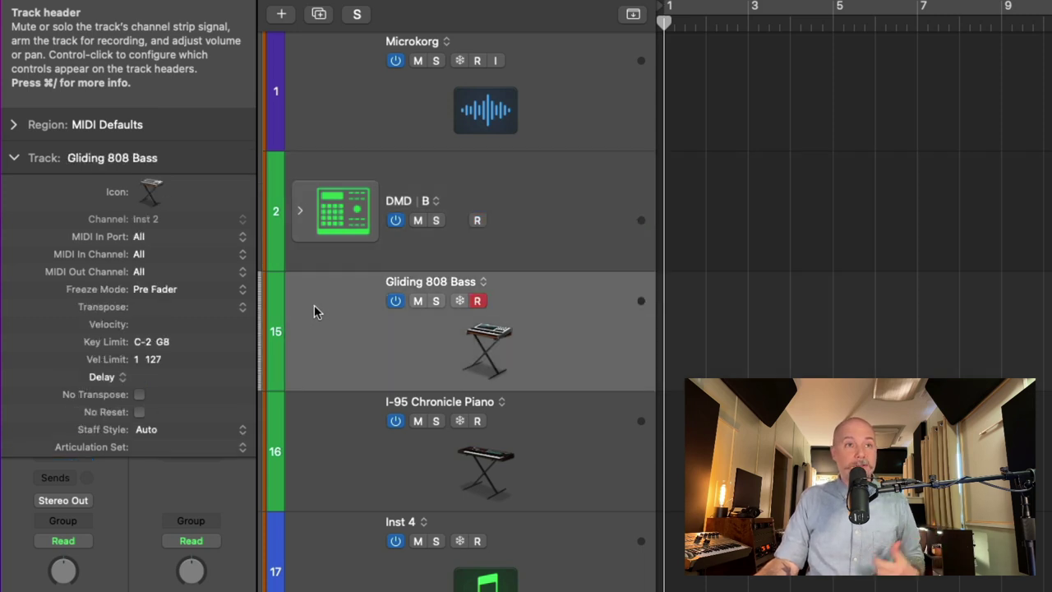
left_click(168, 237)
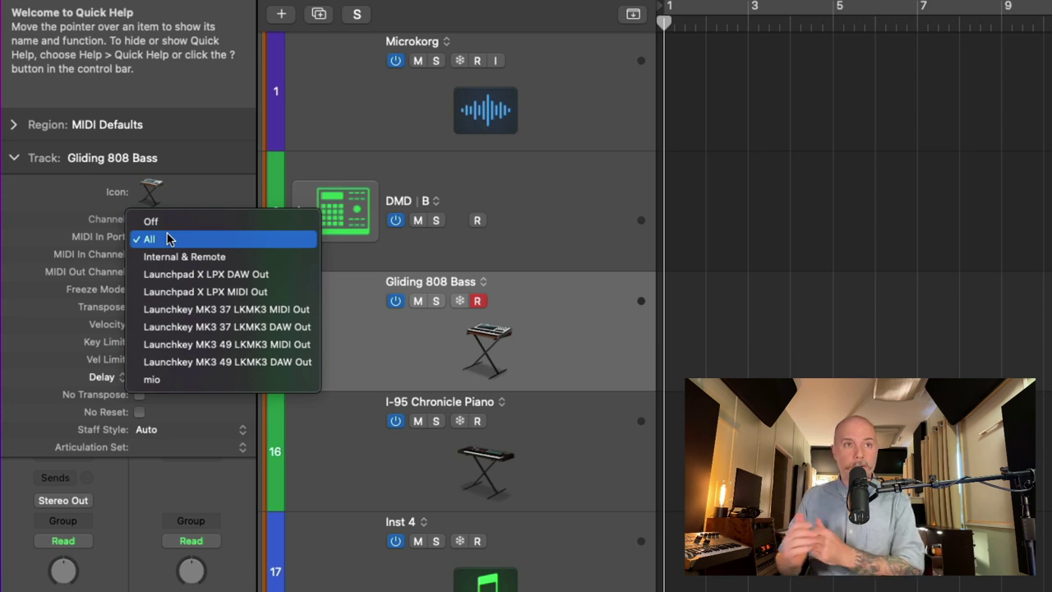
left_click(220, 310)
Set the I-95 Chronicle Piano track's MIDI In Port to mio and record-enable the DMD, bass and piano tracks
left_click(420, 390)
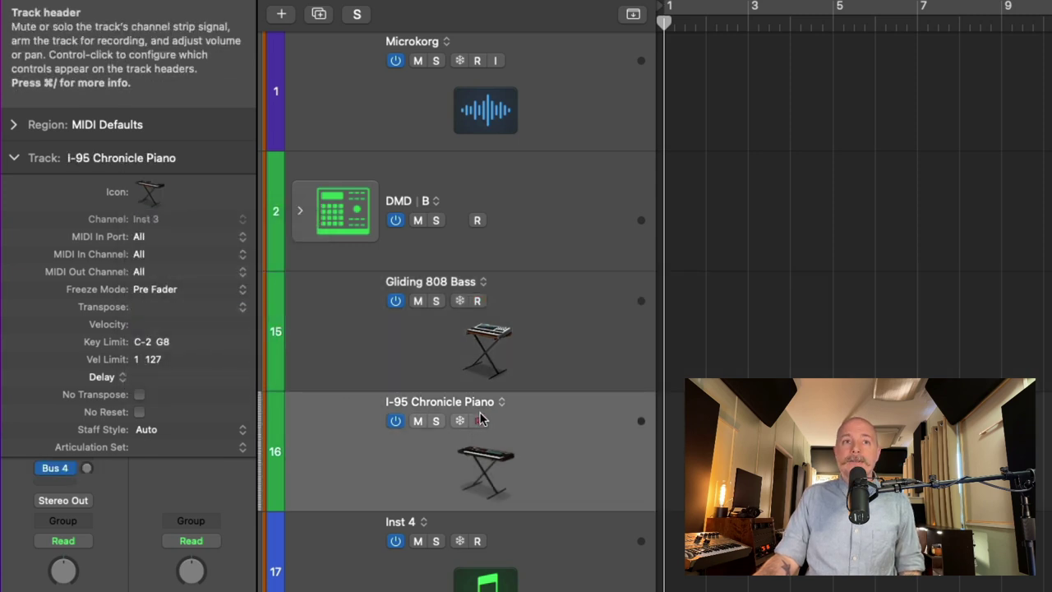
left_click(168, 237)
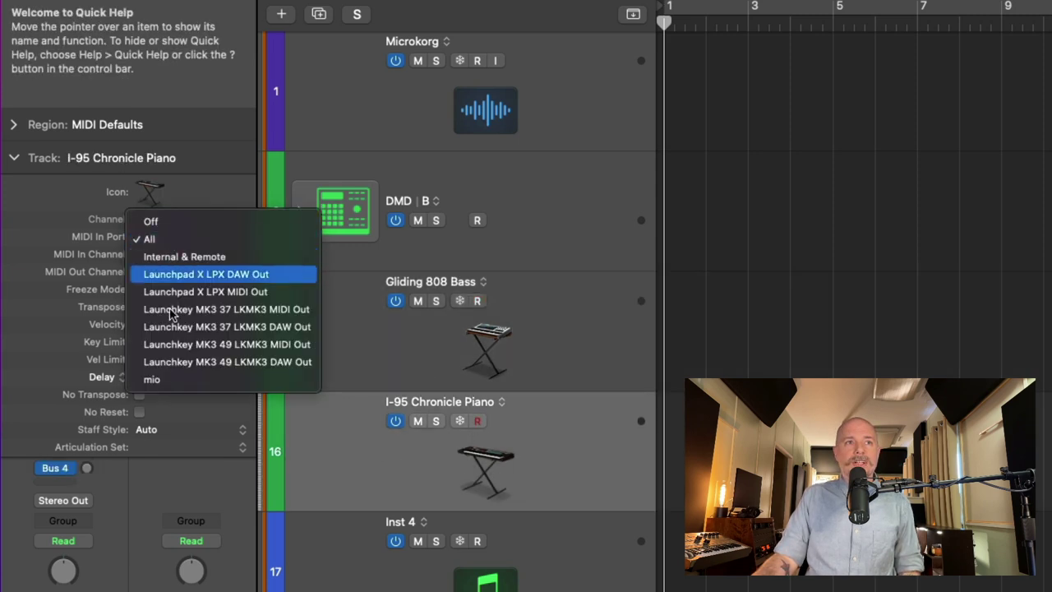
left_click(167, 379)
left_click_drag(481, 222, 477, 423)
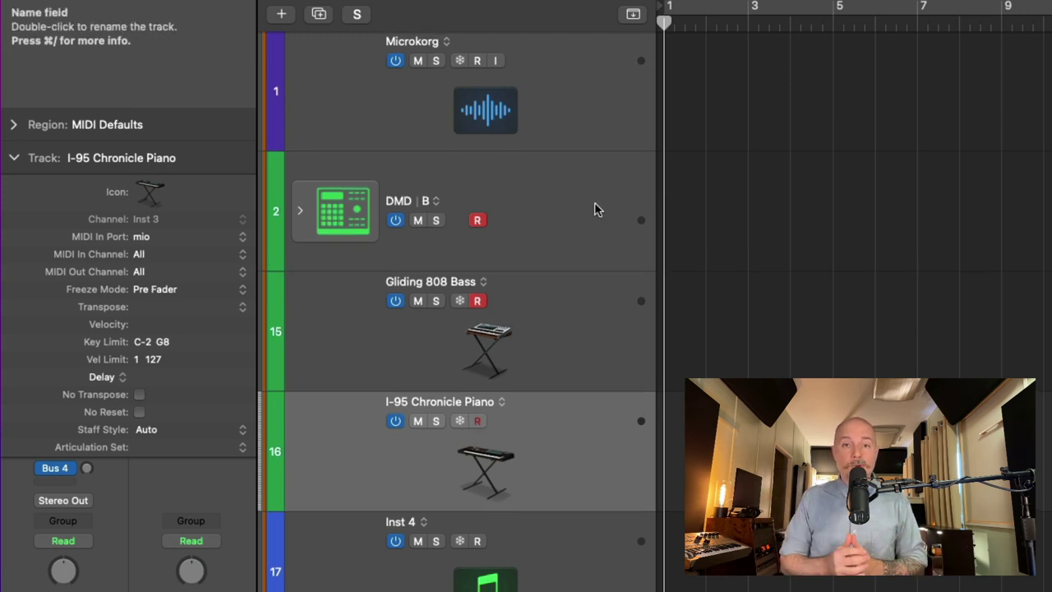
With the Mixer shown, review the piano track's MIDI In Port and MIDI In Channel options, keeping mio and All, and hide the Mixer
key("x")
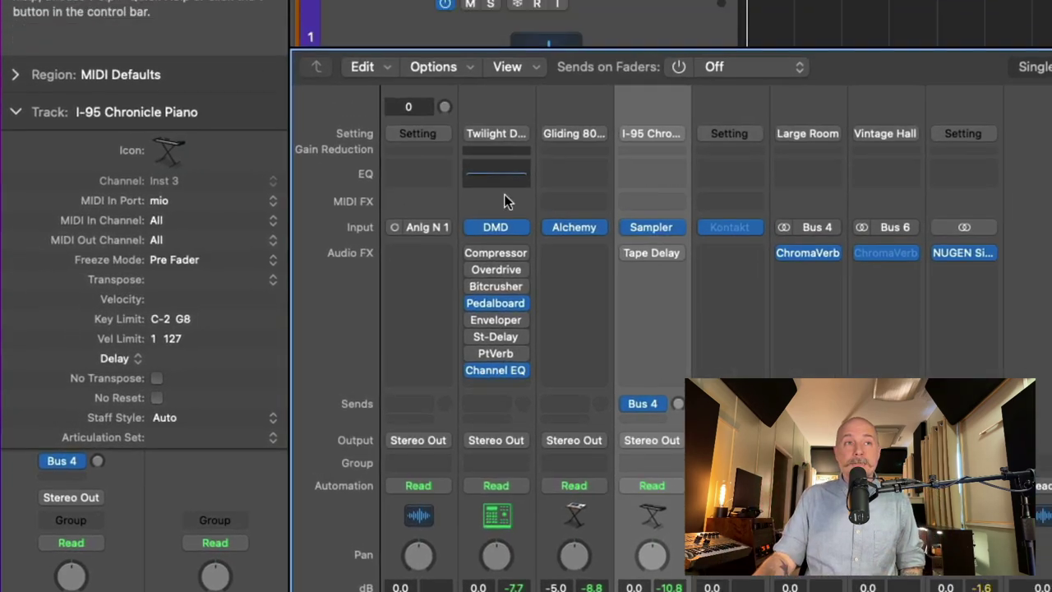
left_click(211, 200)
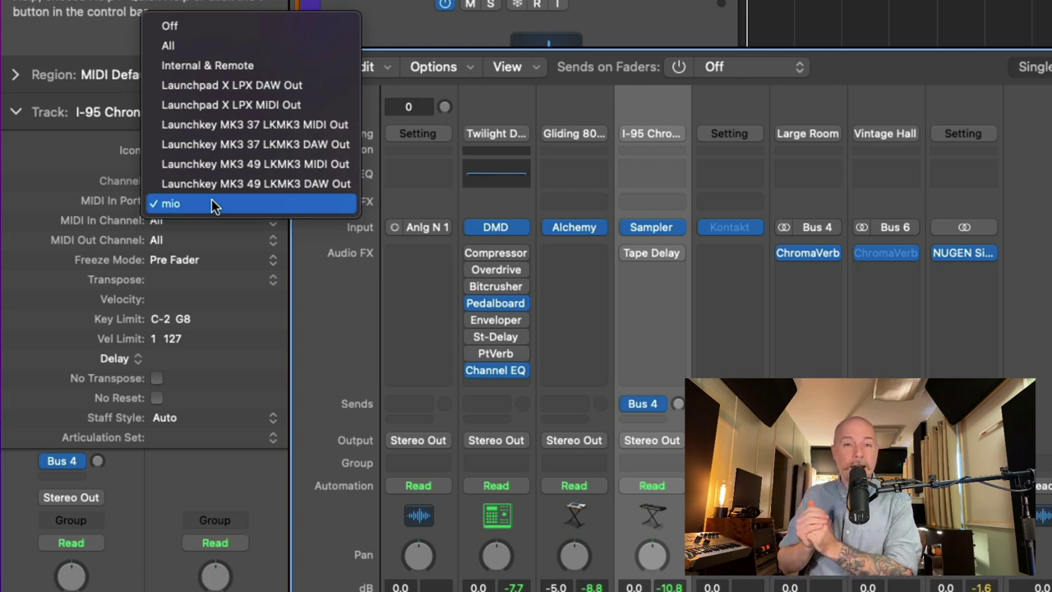
left_click(256, 279)
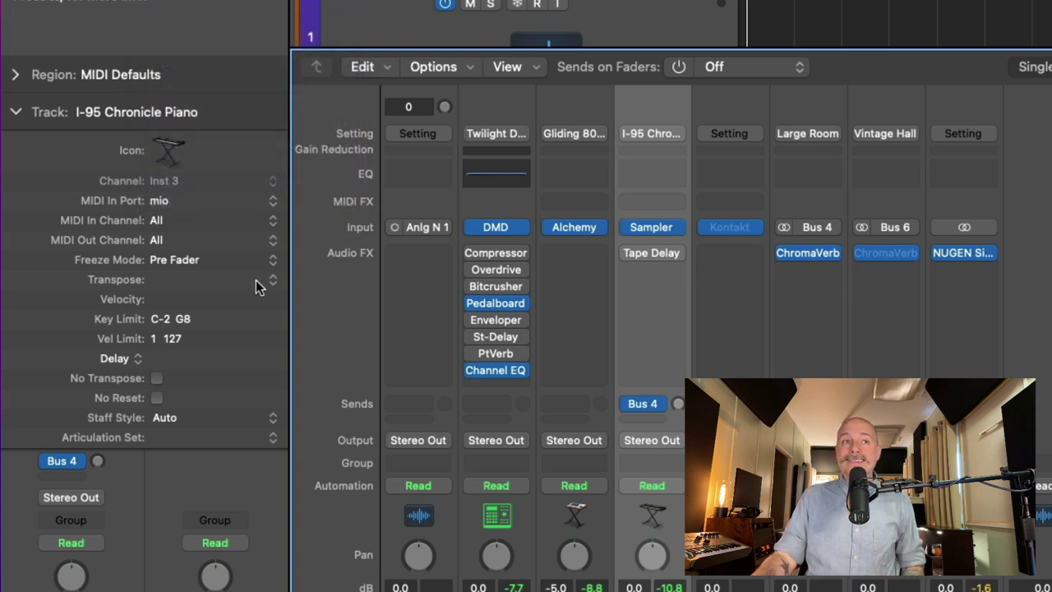
left_click(183, 219)
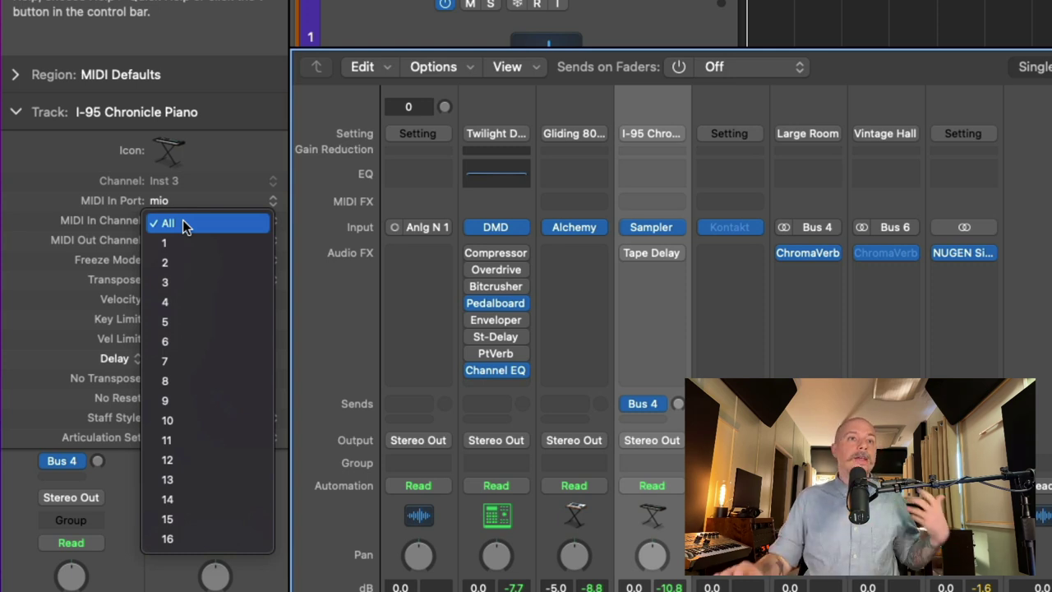
left_click(182, 219)
key("x")
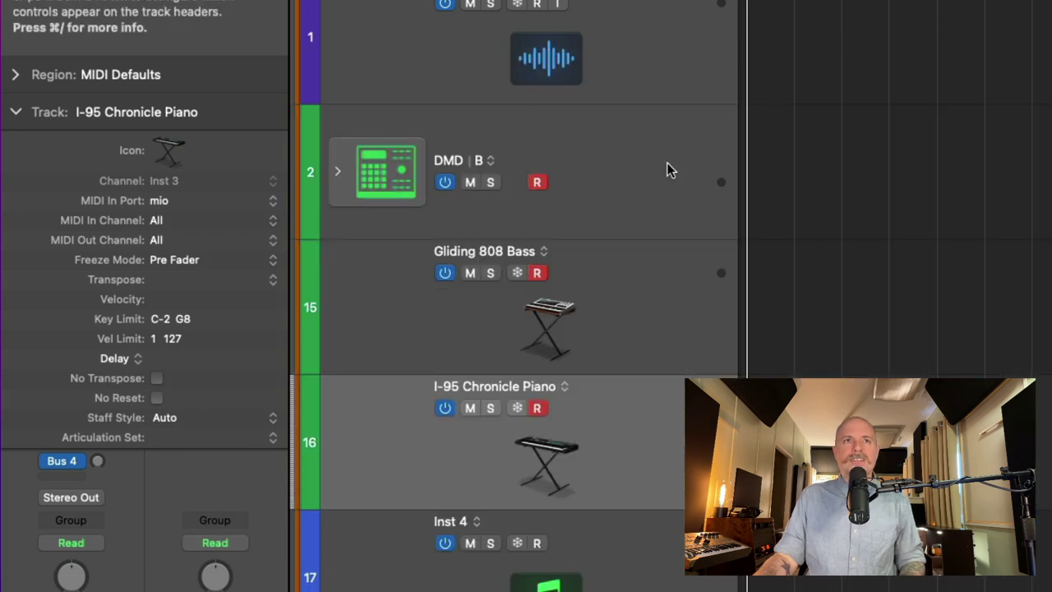
Set the DMD track's MIDI In Channel to 16 and its MIDI Out Channel to All
left_click(641, 181)
left_click(157, 222)
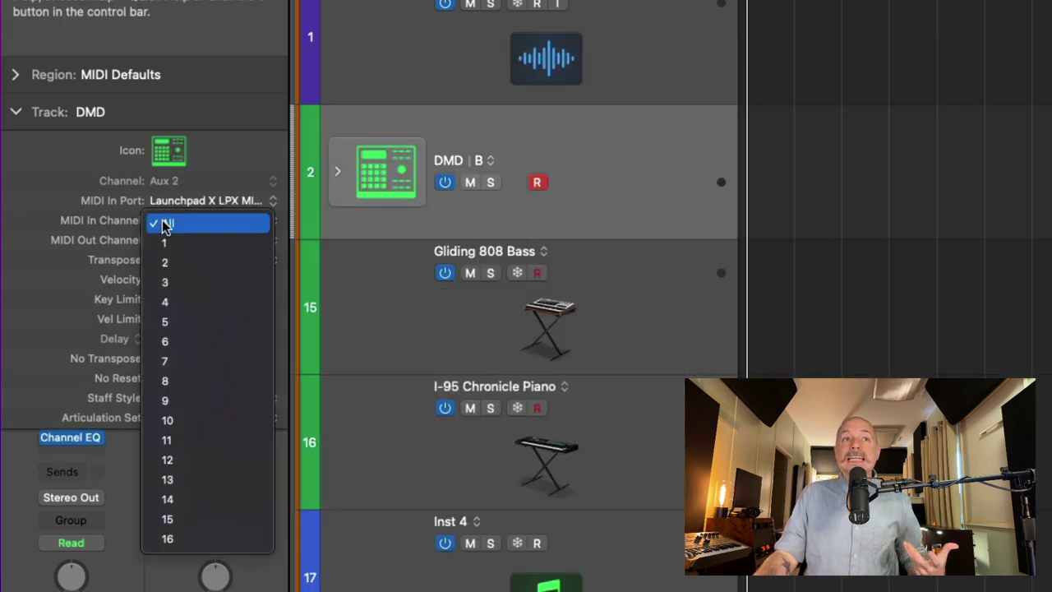
left_click(191, 538)
left_click(187, 239)
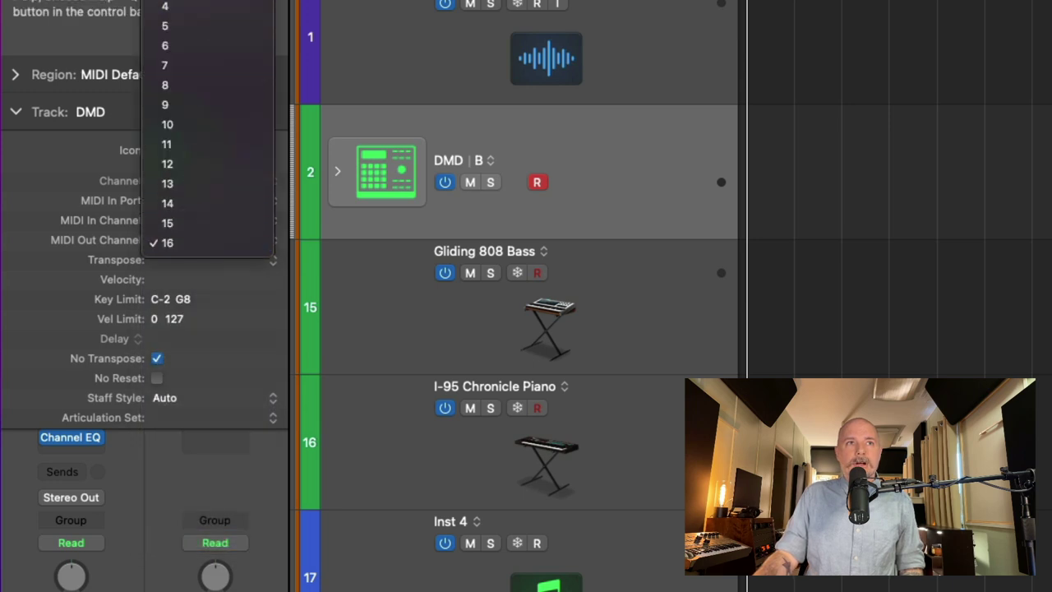
left_click(392, 52)
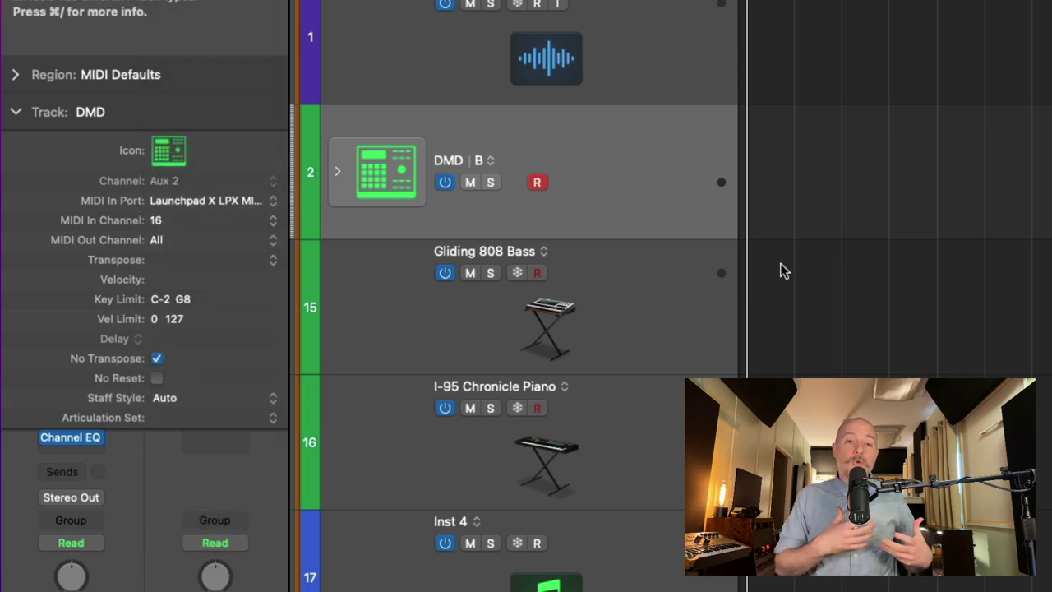
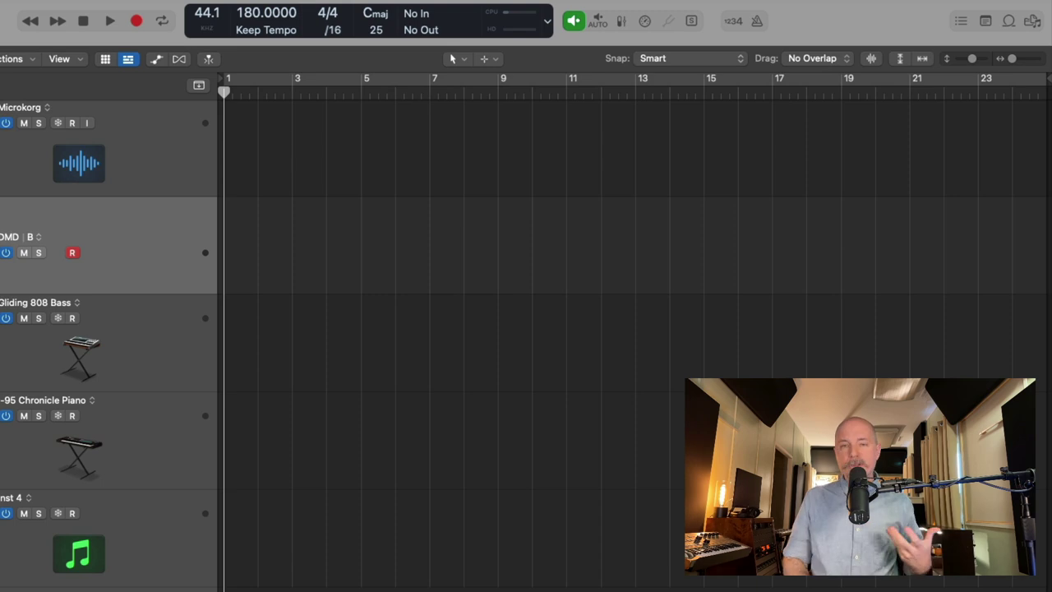
Add the Apple Loop Bottom Dollar Horn Stabs 01 at bar 1 as a new instrument track below Inst 4 and select that track
key("o")
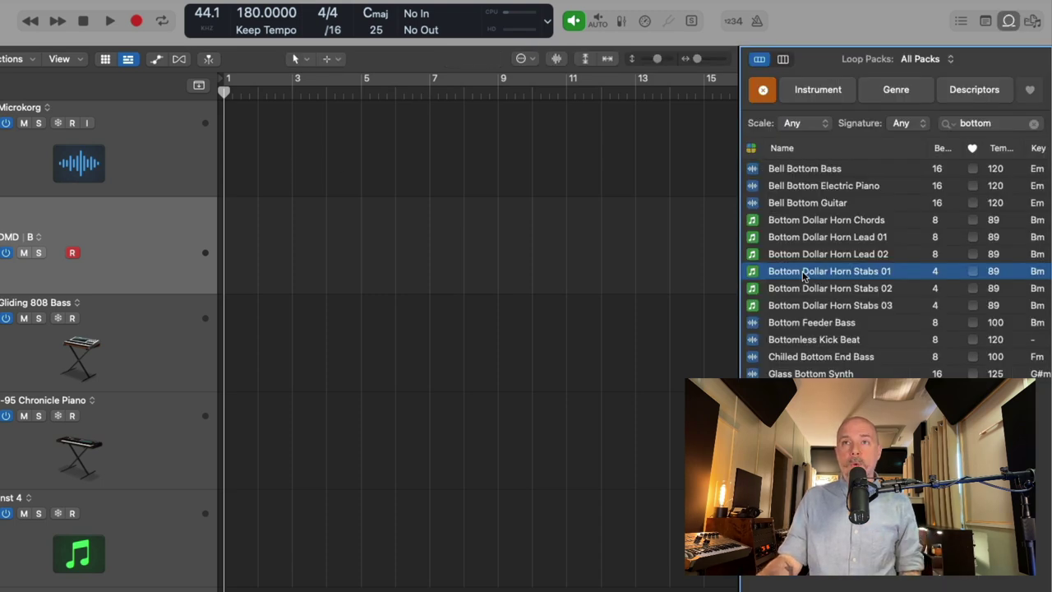
left_click_drag(803, 277, 225, 591)
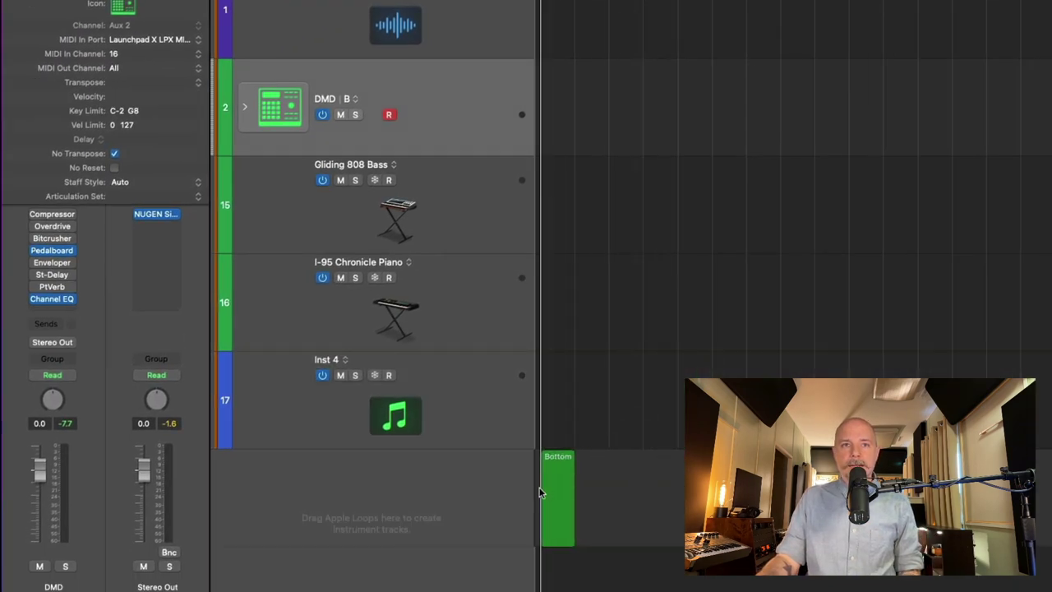
left_click_drag(539, 492, 575, 453)
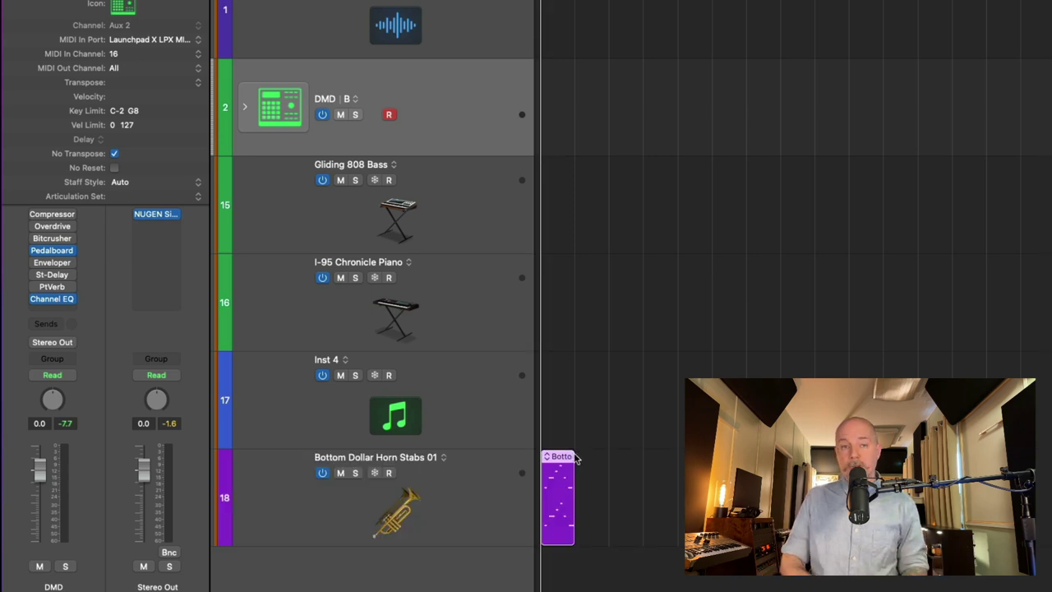
left_click(408, 503)
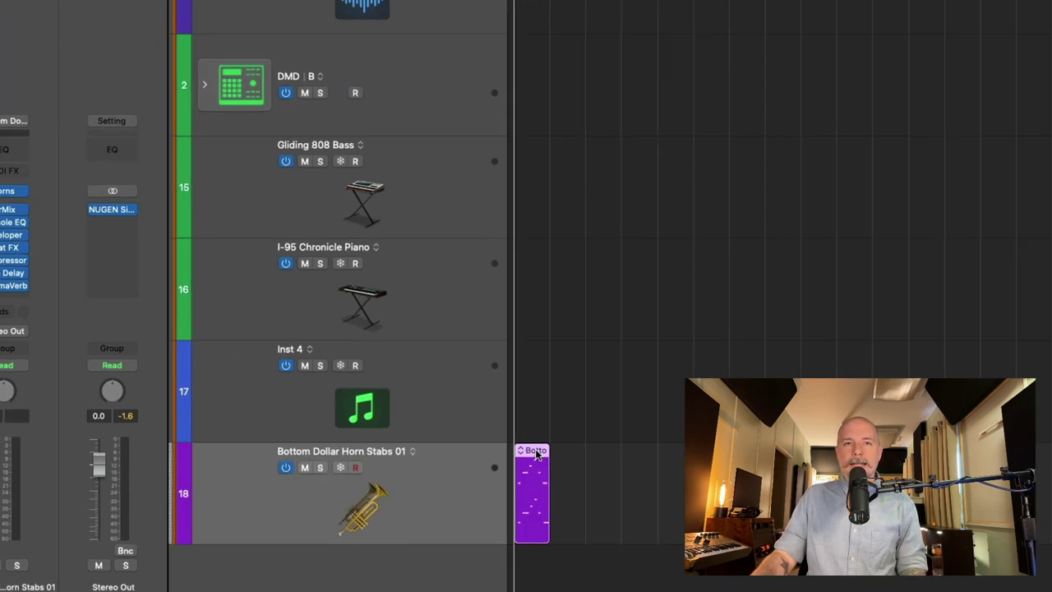
Mute all the upper-octave notes around C3 in the horn stabs region, leaving the lower line active, and close the note editor
double_click(536, 453)
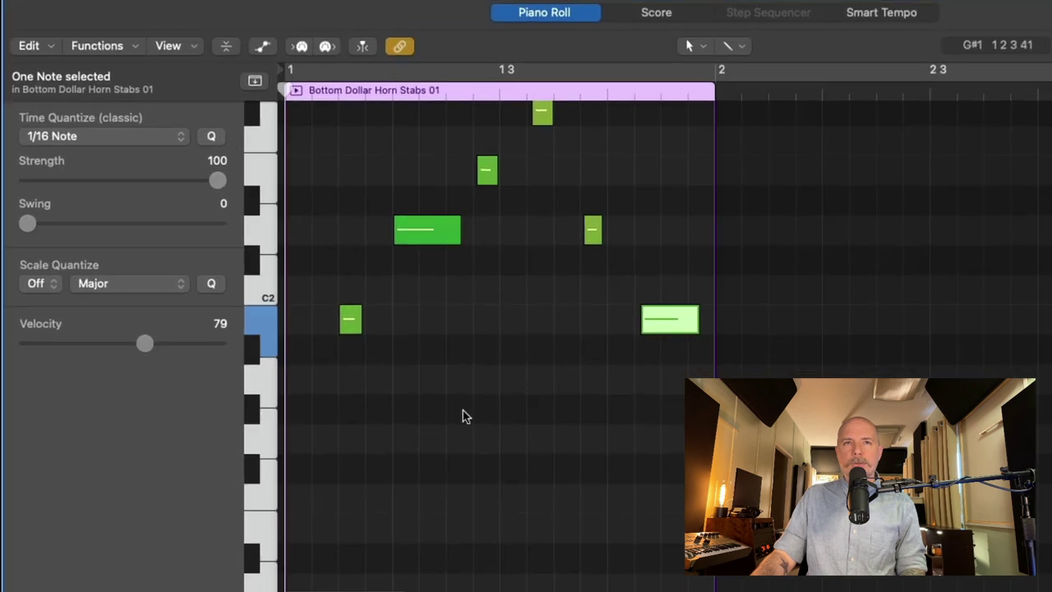
scroll(603, 287, "up", 5)
scroll(609, 287, "down", 3)
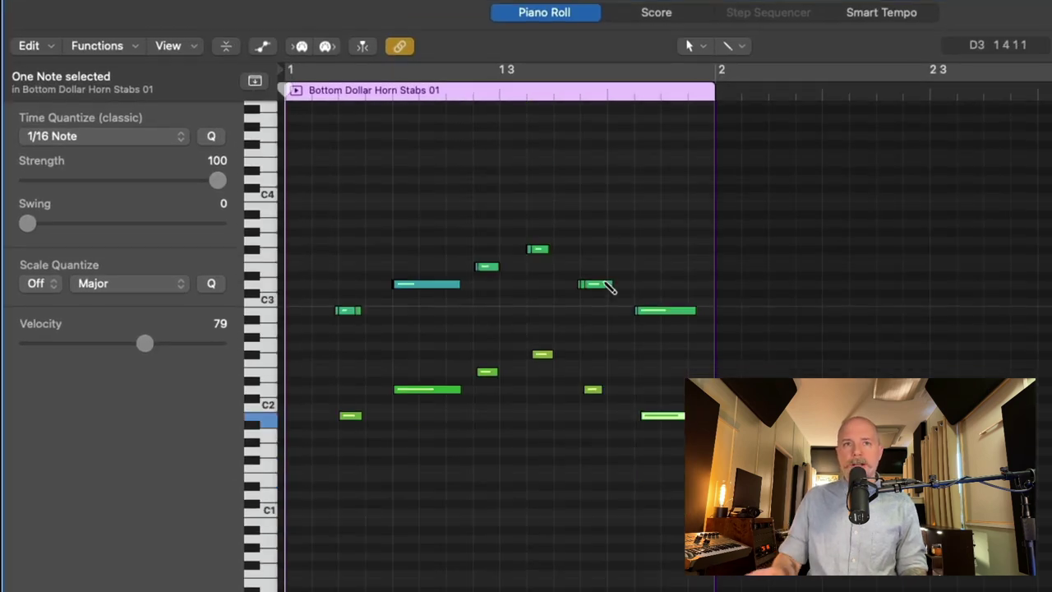
left_click_drag(333, 216, 722, 338)
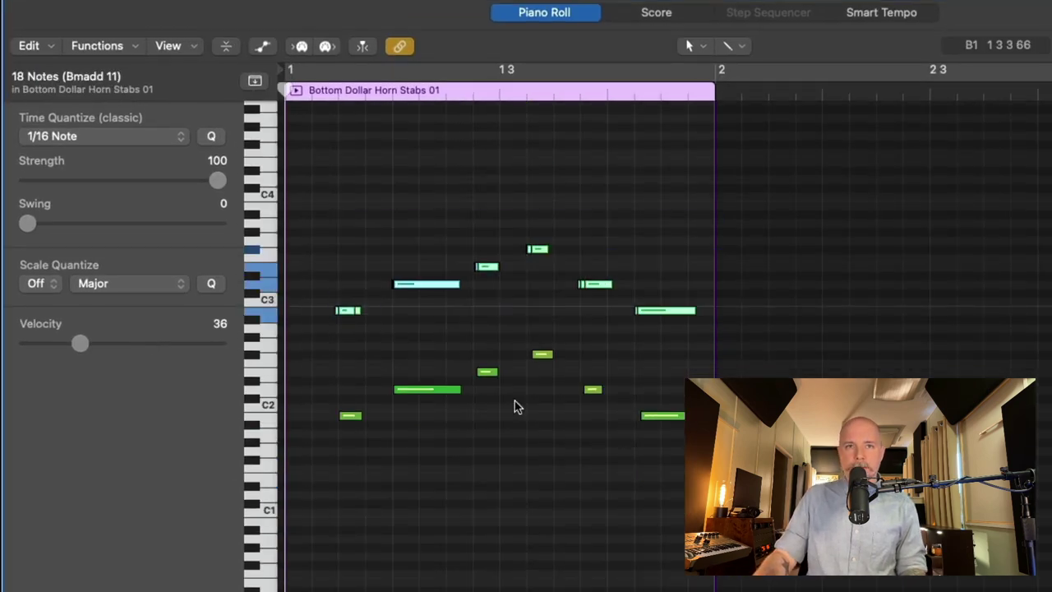
key("ctrl+m")
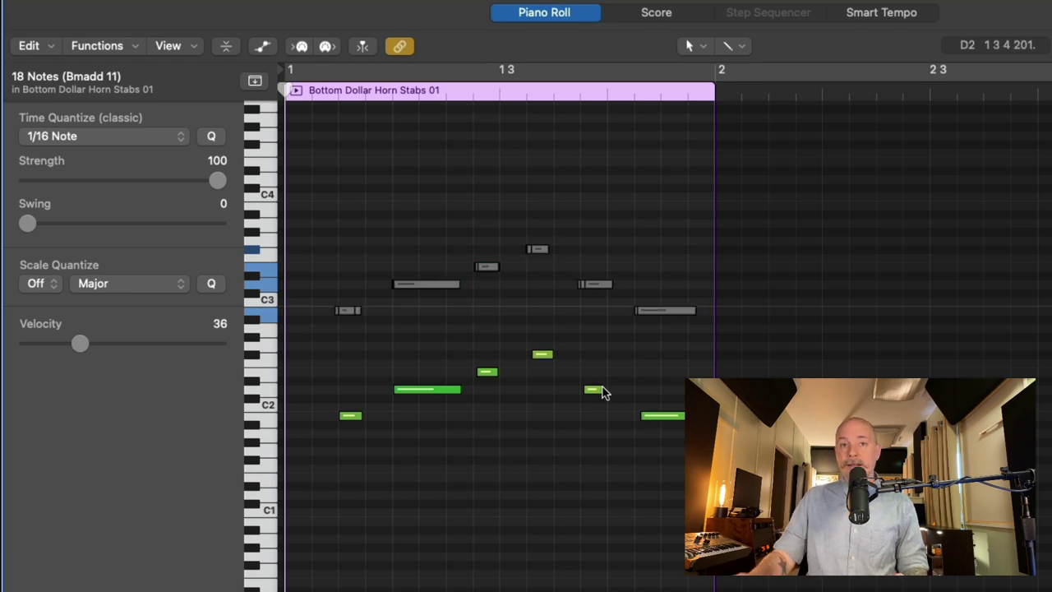
key("super+w")
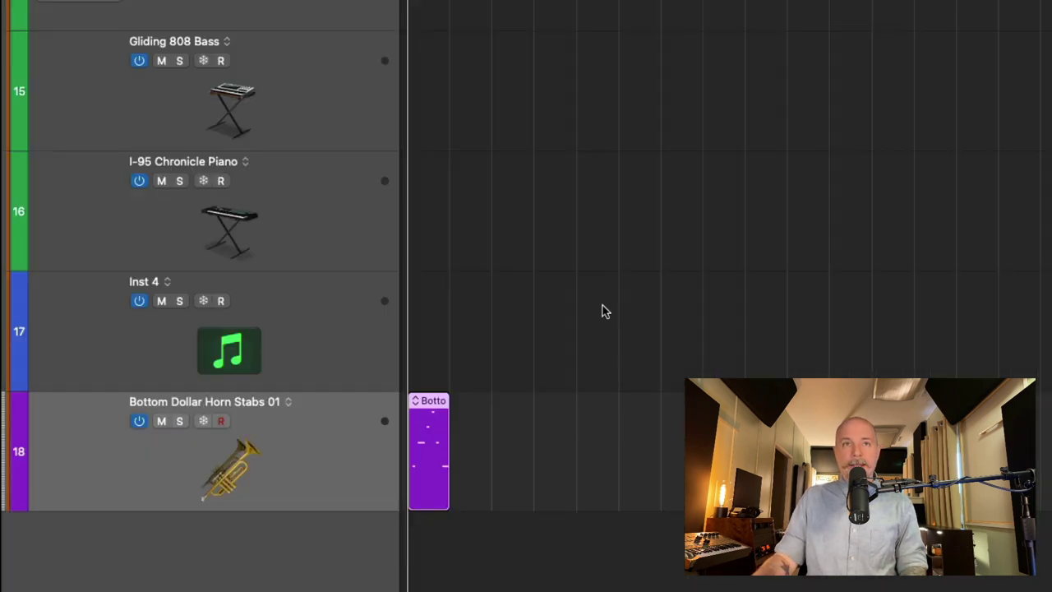
Play the horn stabs region and expand the track parameters of Bottom Dollar Horn Stabs 01
key("i")
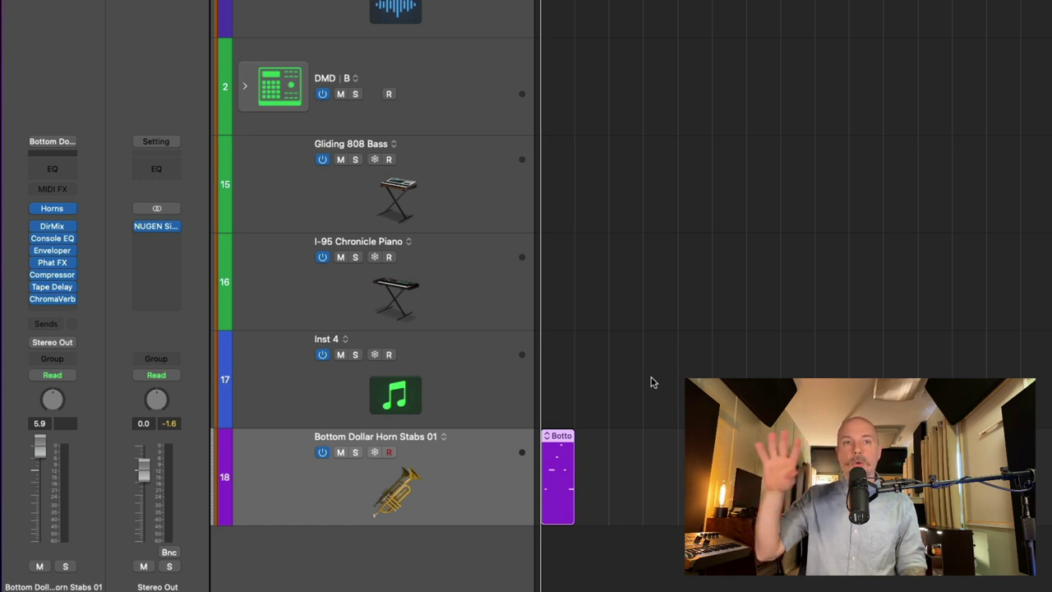
key("space")
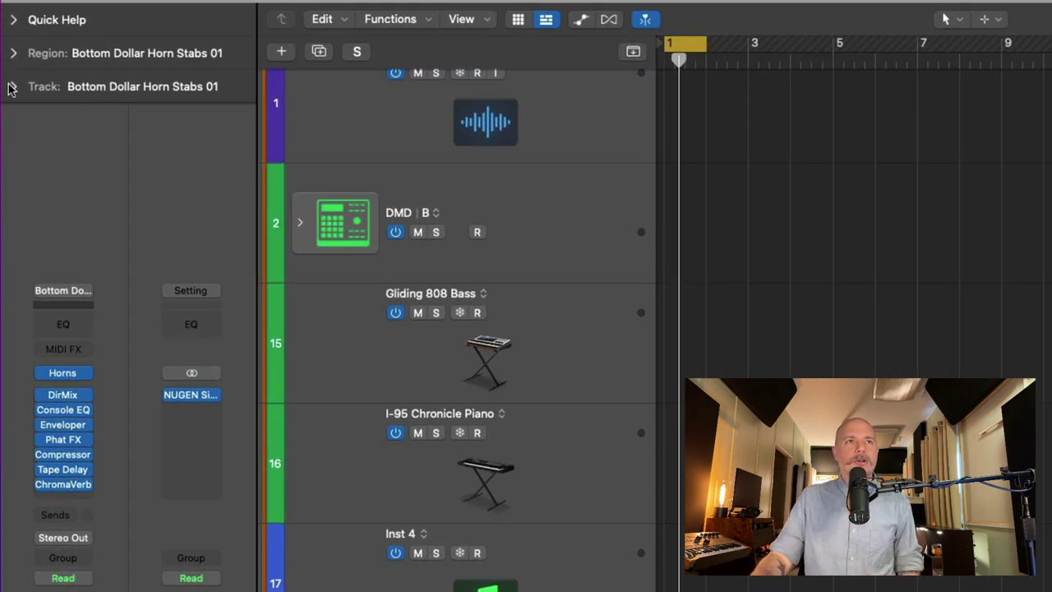
left_click(11, 86)
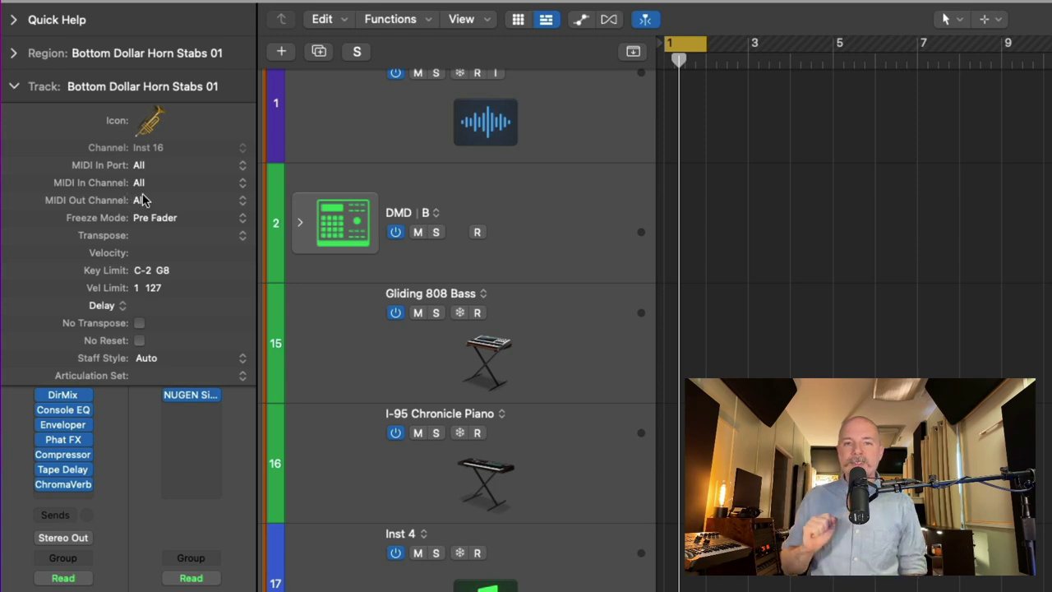
Consult the horn section MIDI channel table in the Logic Pro Instruments guide in Books and return to Logic Pro
key("super+Tab")
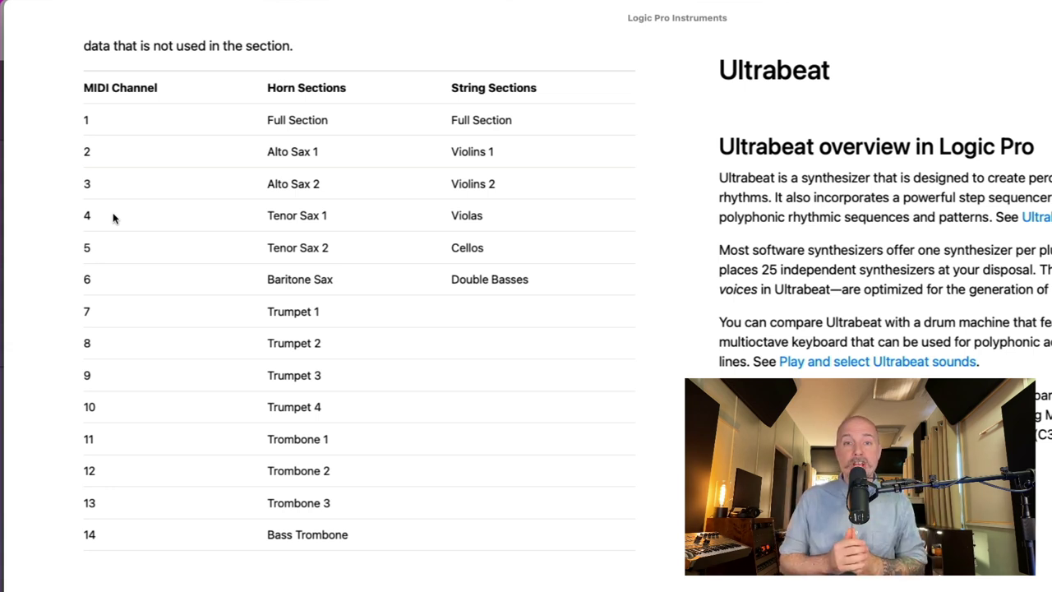
key("super+Tab")
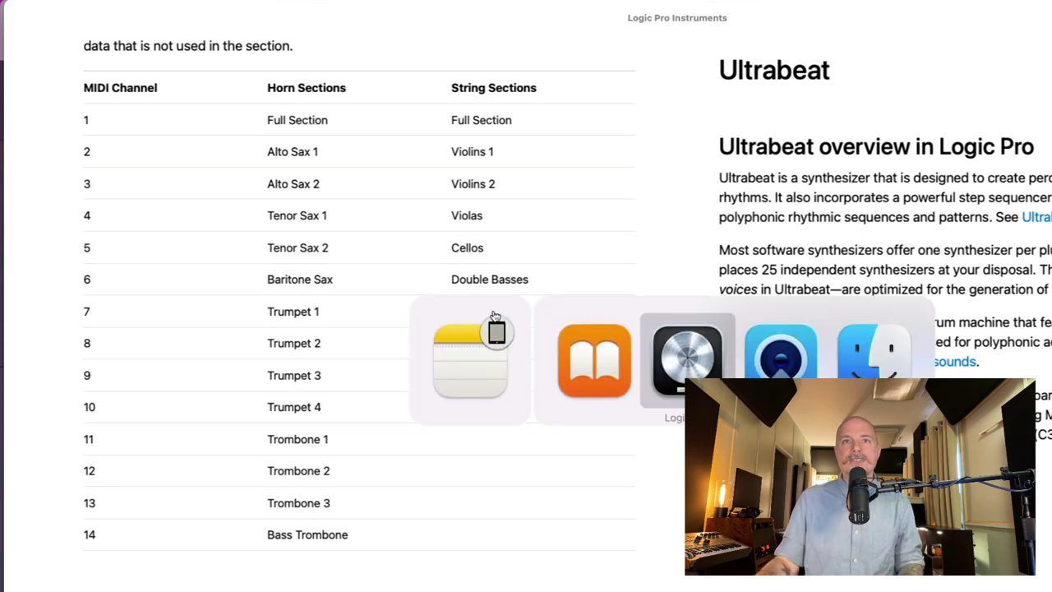
left_click(658, 371)
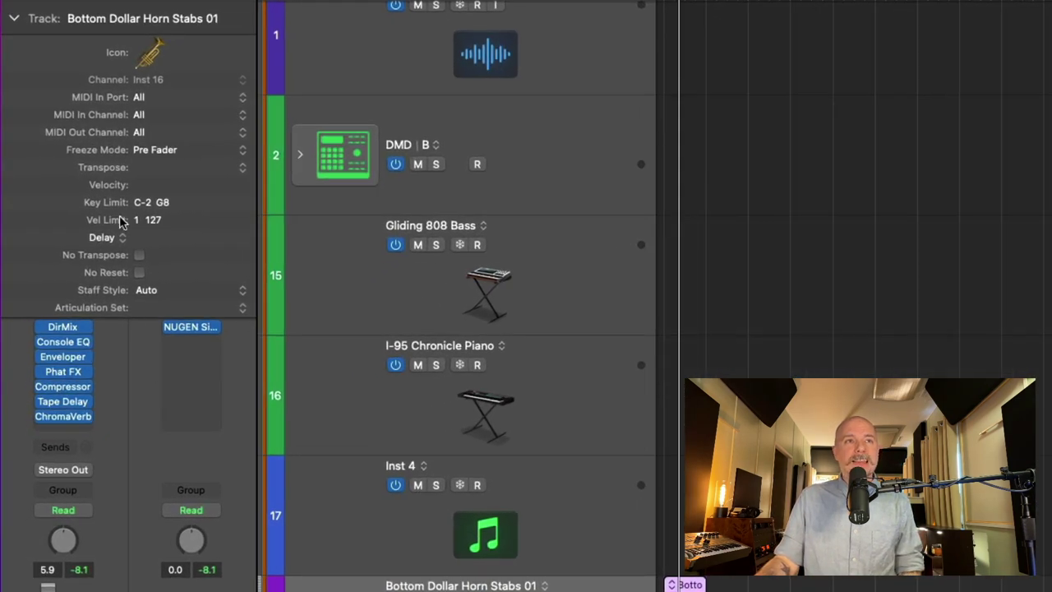
Set the horn stabs track's MIDI Out Channel to 2 and check that channel's instrument in the guide's table
left_click(148, 133)
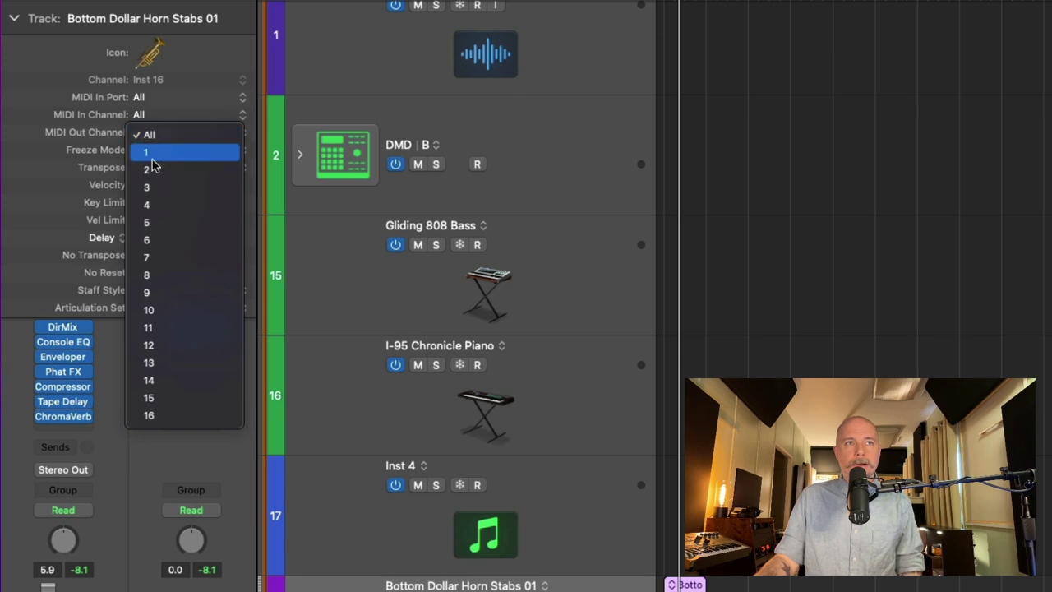
left_click(148, 169)
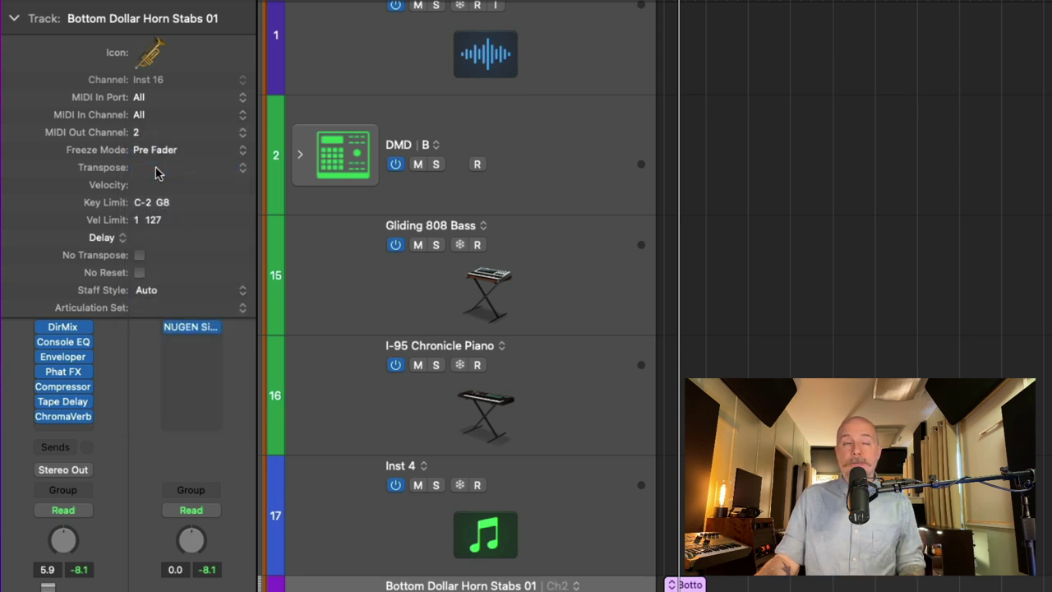
key("super+Tab")
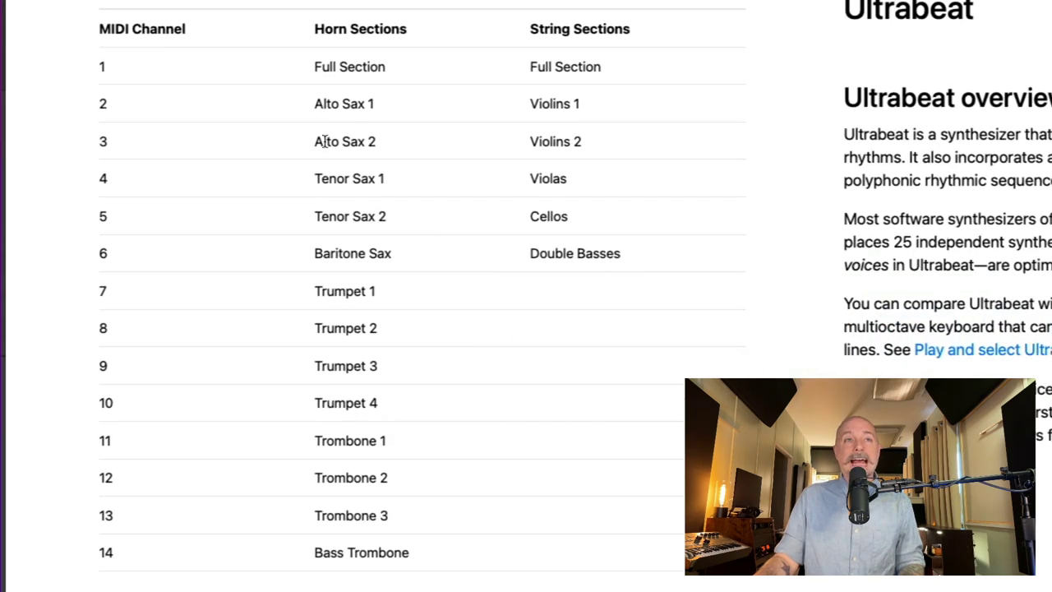
key("super+Tab")
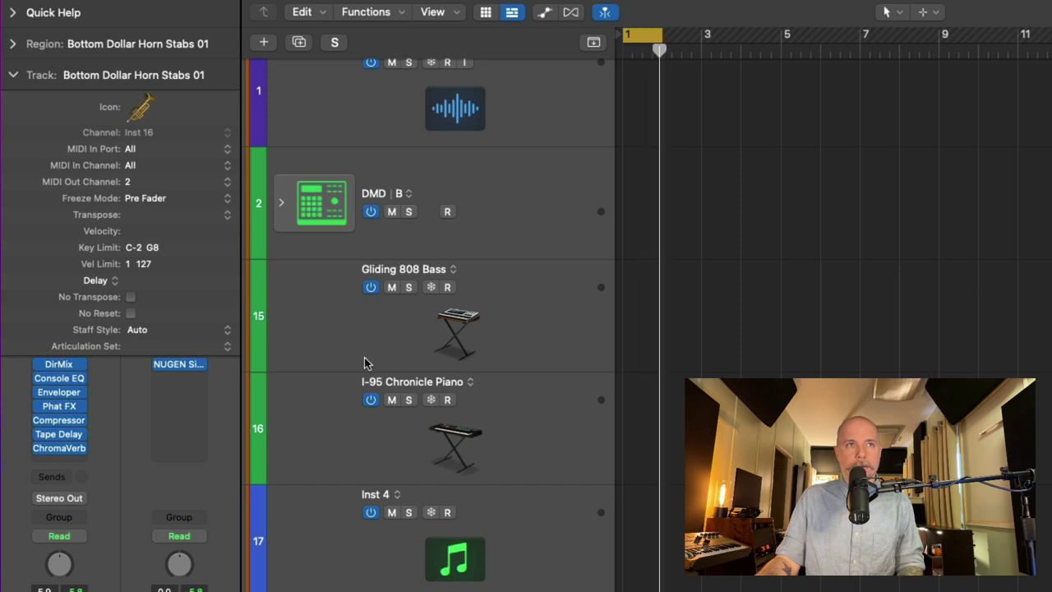
Look up Trumpet 1 in the guide's table, set the horn stabs track's MIDI Out Channel to 7 and toggle playback
key("super+Tab")
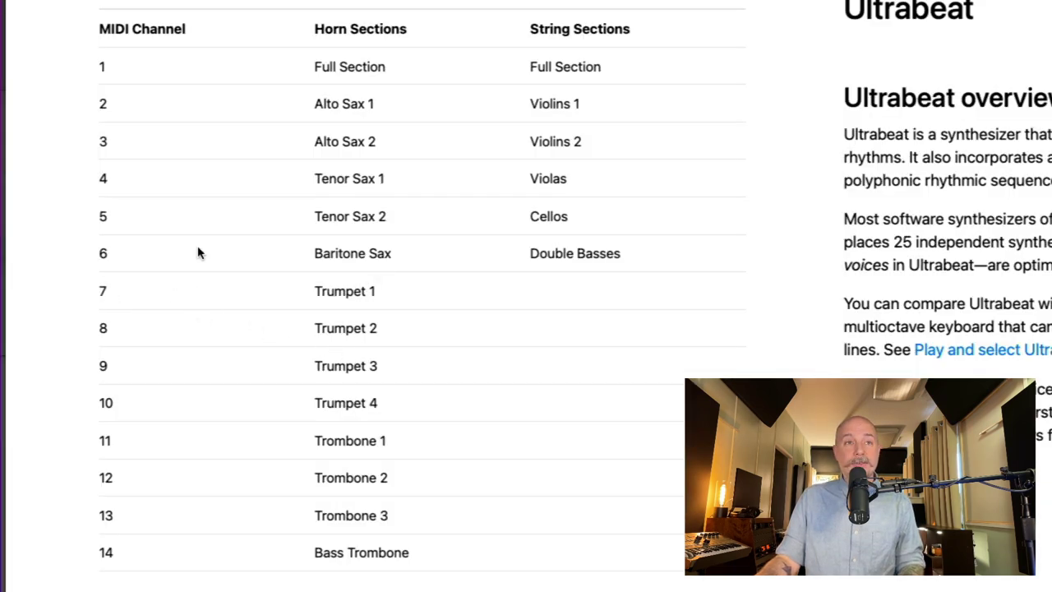
key("super+Tab")
left_click(152, 182)
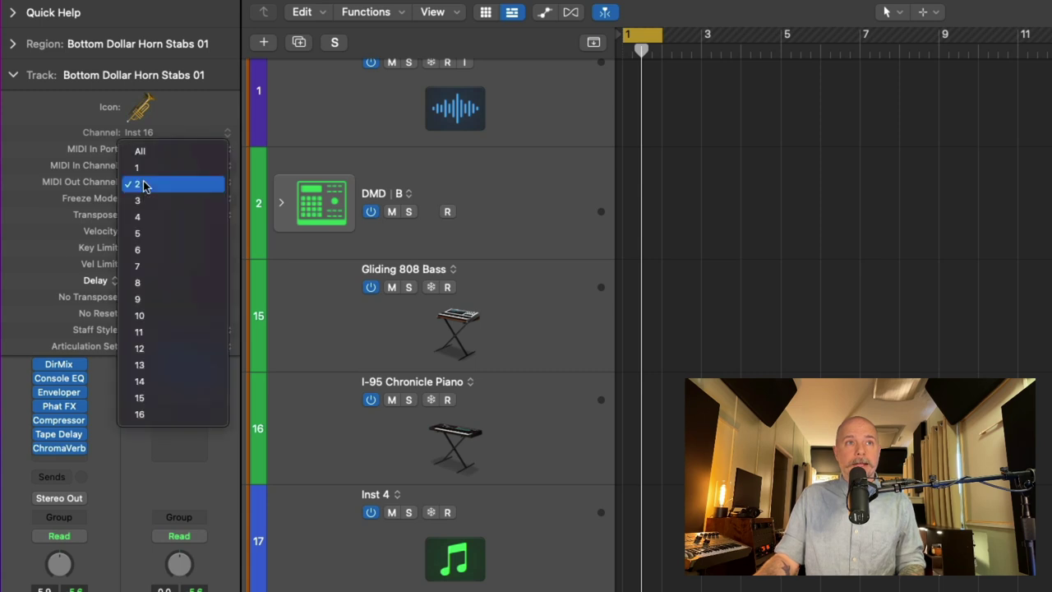
left_click(160, 263)
key("space")
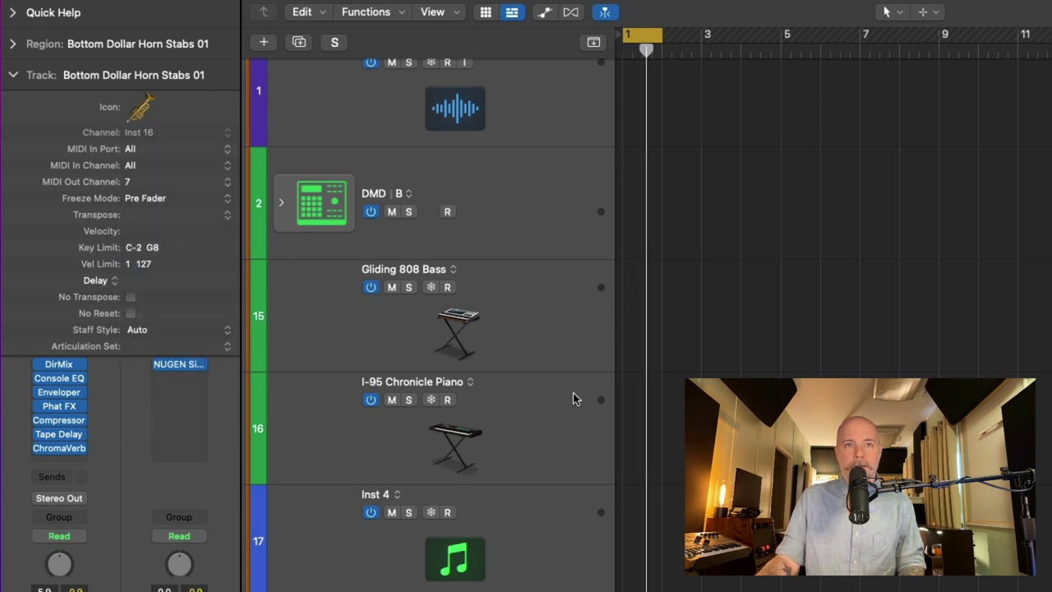
Look up Trombone 1 in the guide's table and set the horn stabs track's MIDI Out Channel to 11
key("super+Tab")
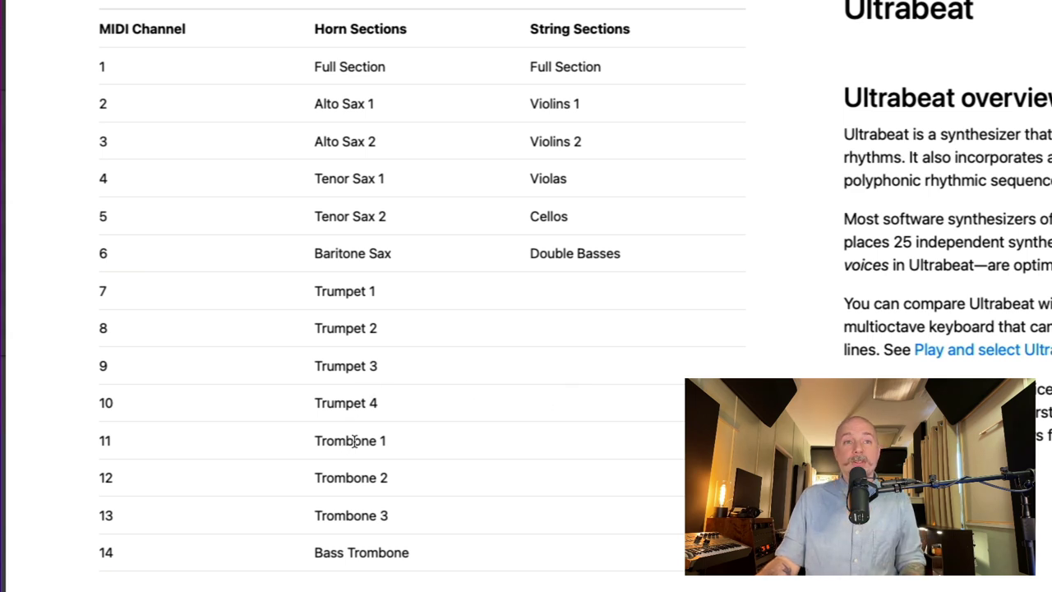
key("super+Tab")
left_click(154, 182)
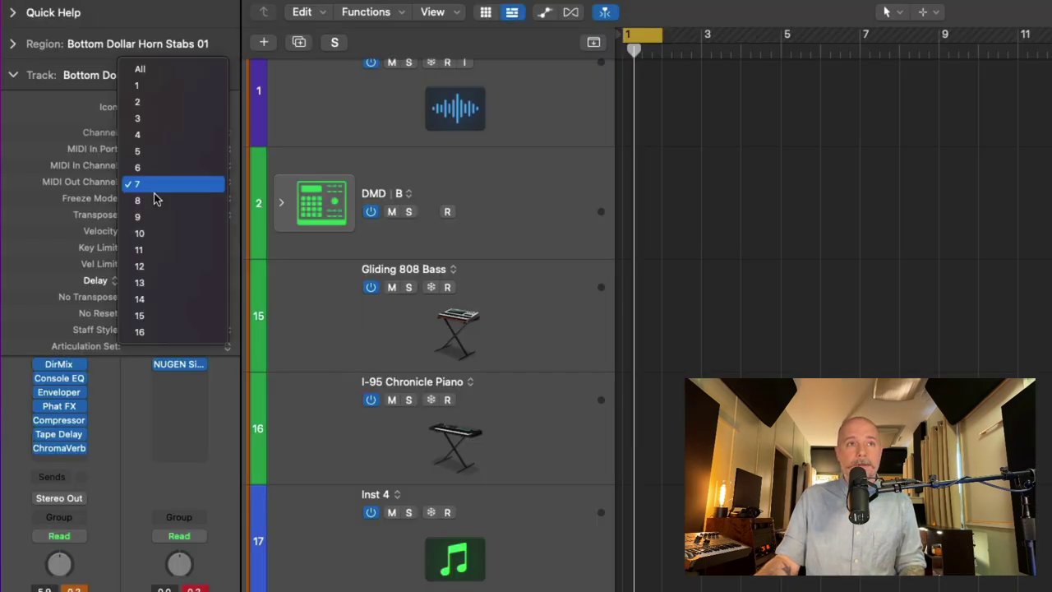
left_click(170, 260)
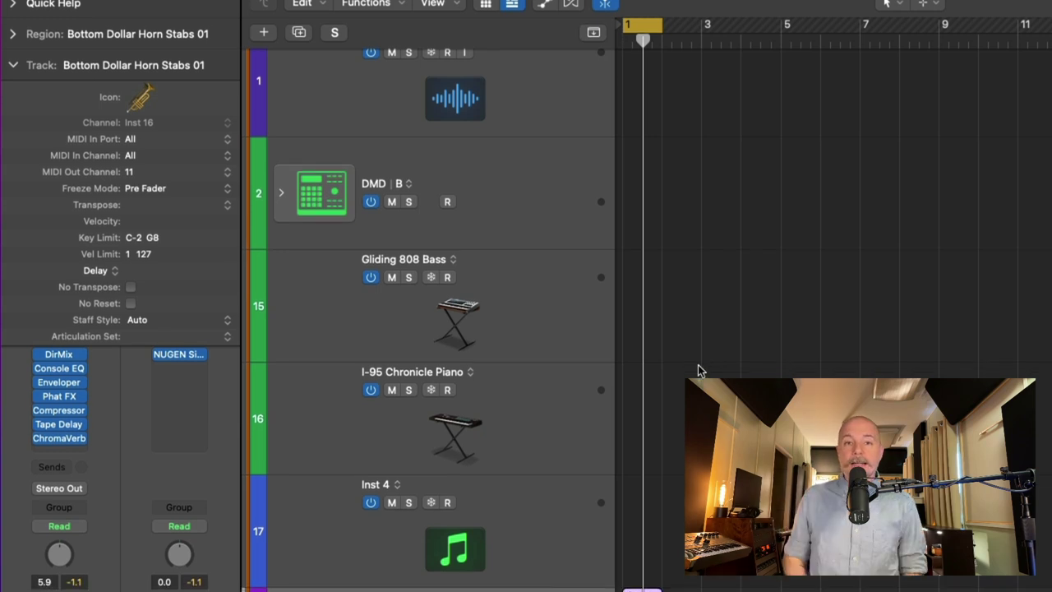
Open the Kontakt instrument on the Inst 4 track and look through the instruments loaded in its rack
left_click(462, 532)
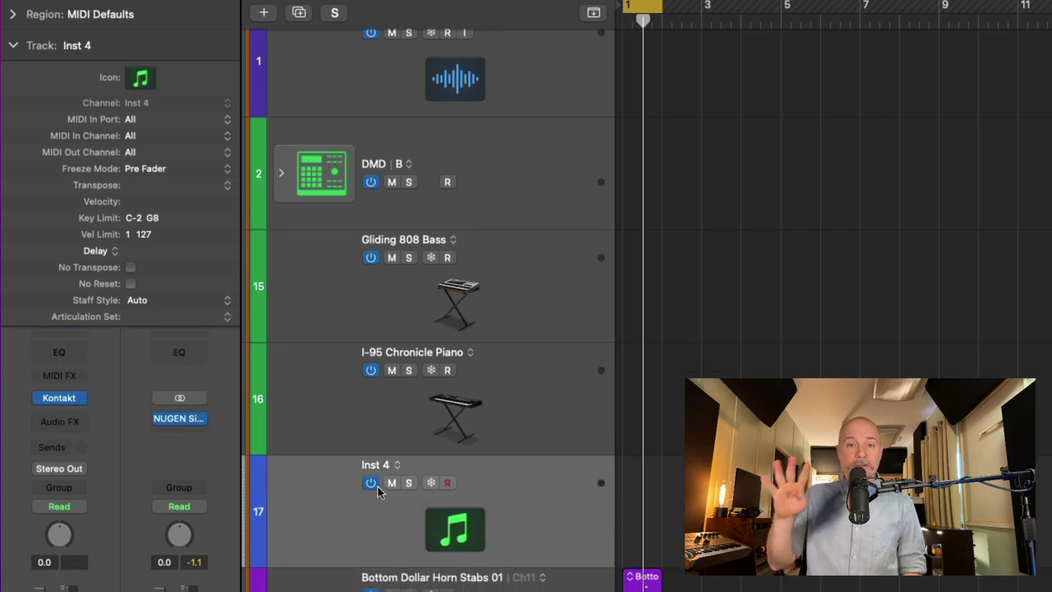
left_click(64, 398)
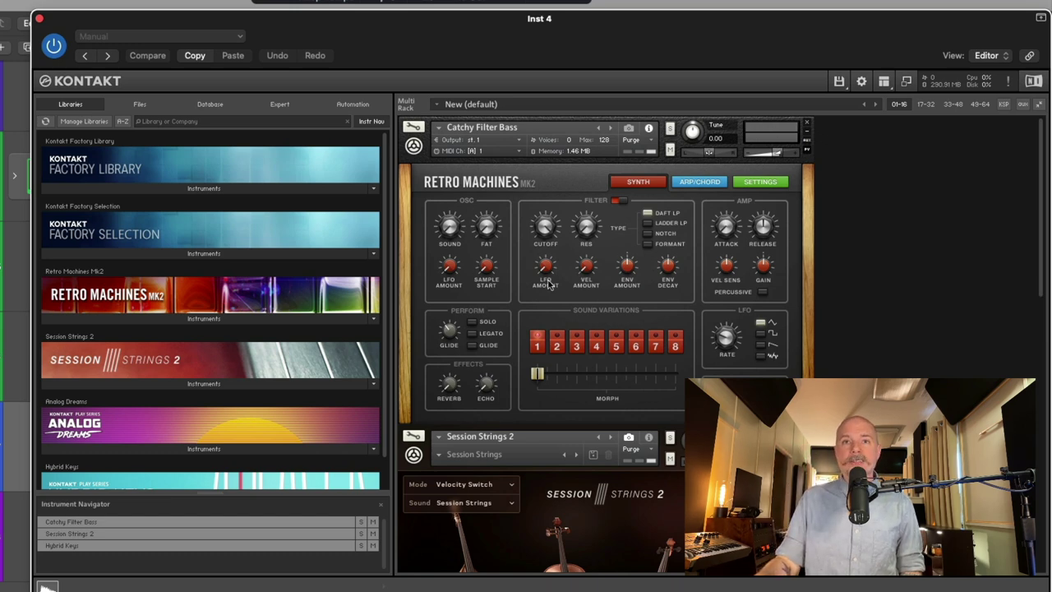
scroll(549, 284, "down", 10)
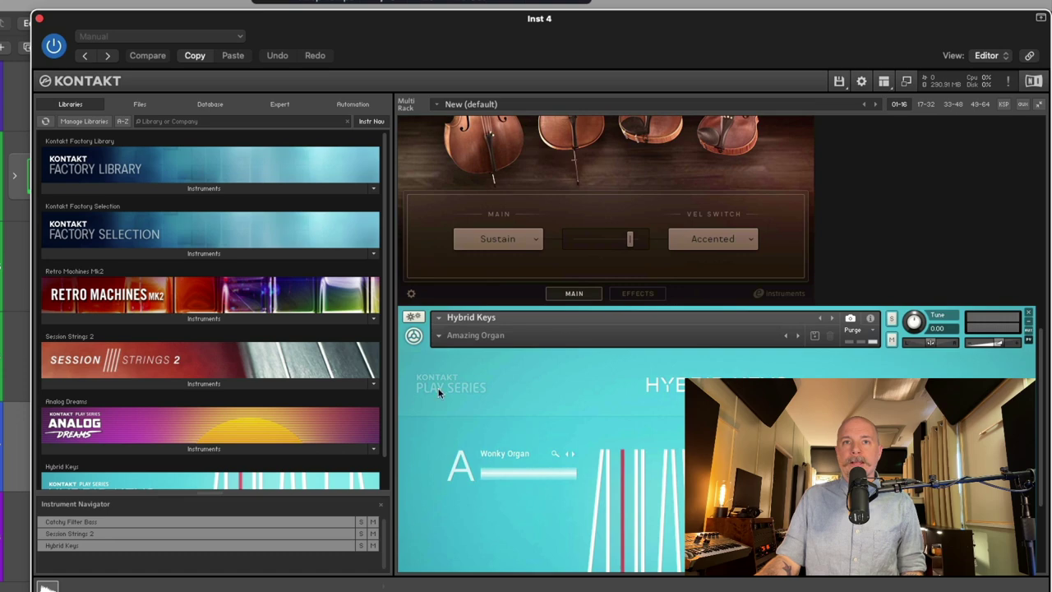
scroll(581, 307, "up", 10)
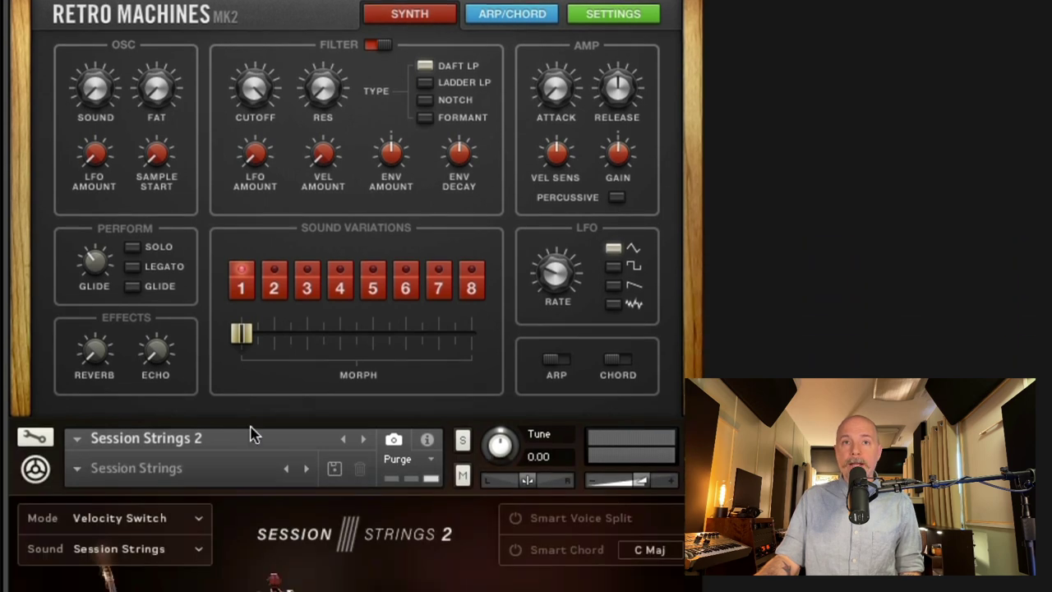
Check the MIDI channel assignments of the Session Strings 2 and Hybrid Keys instruments in the Kontakt rack and close the plug-in window
left_click(427, 438)
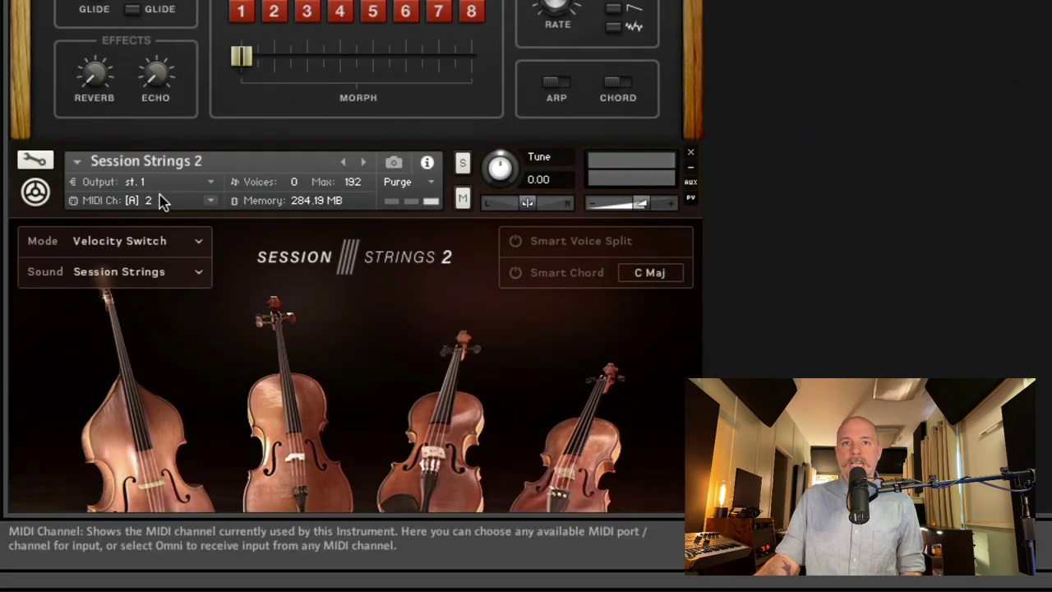
left_click(161, 202)
mouse_move(244, 237)
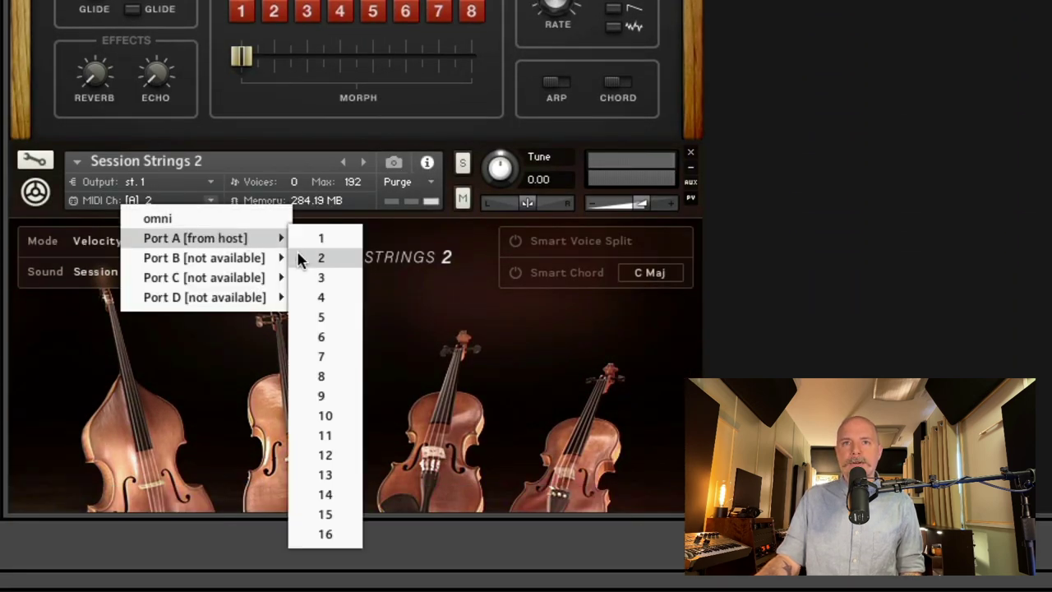
left_click(874, 219)
scroll(482, 157, "down", 10)
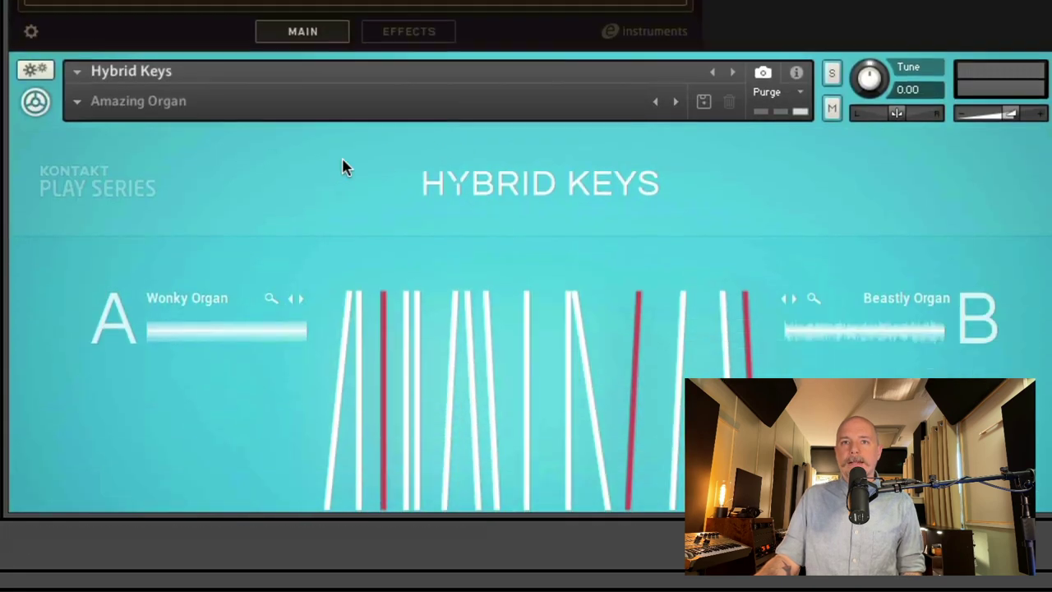
left_click(795, 72)
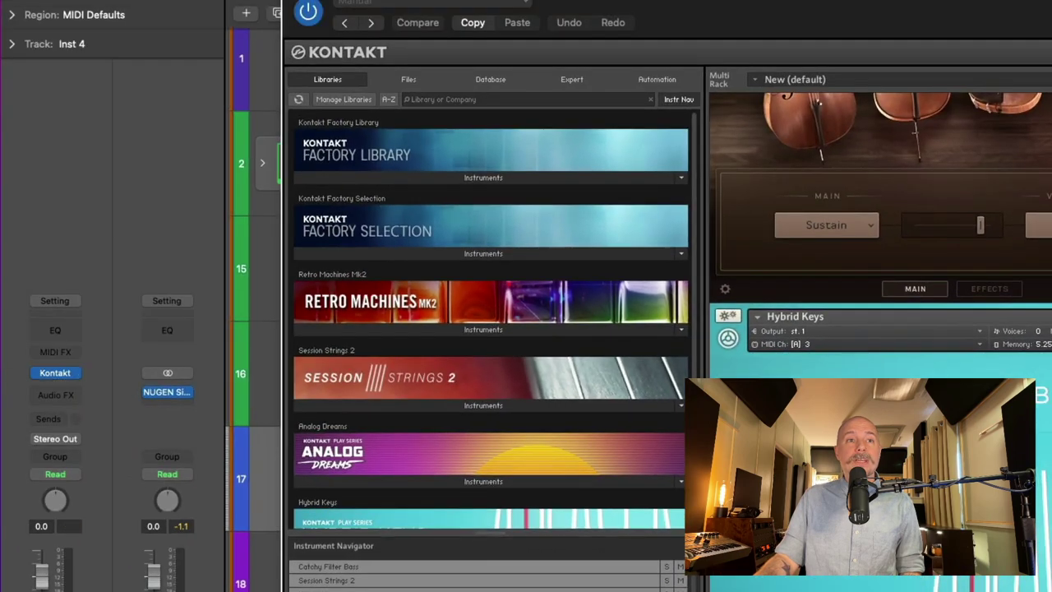
key("super+w")
Record-enable the Inst 4 track and set its MIDI Out Channel to 1 in the track parameters
left_click(418, 452)
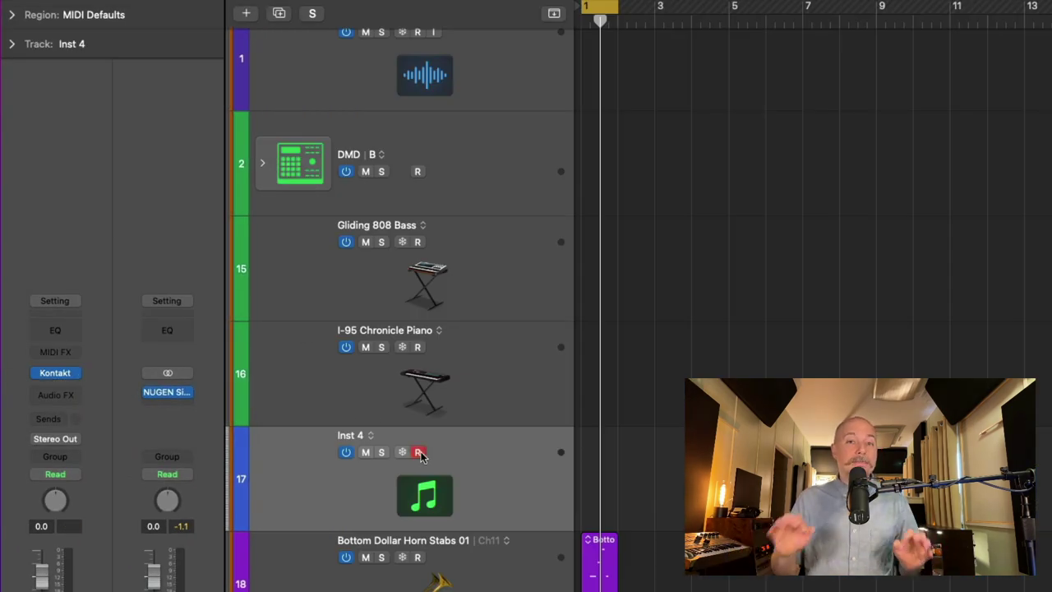
left_click(23, 43)
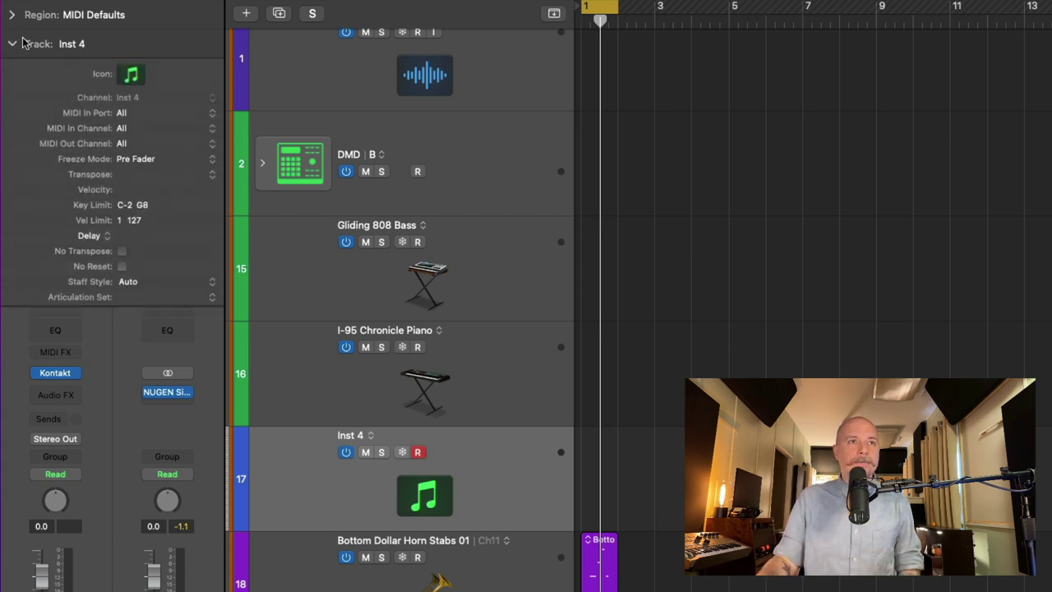
left_click(125, 145)
left_click(122, 157)
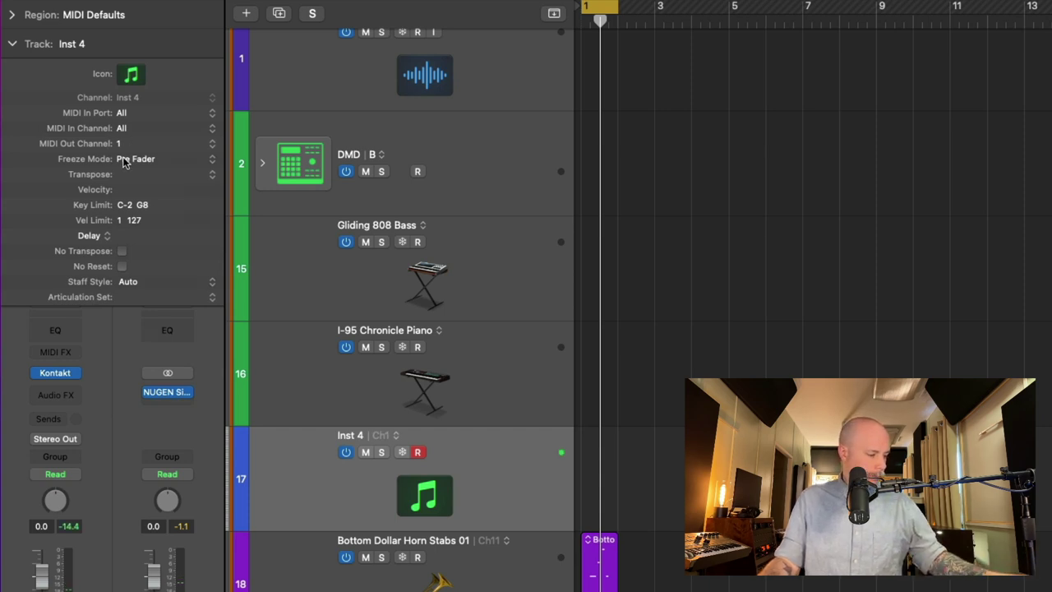
Switch the Inst 4 track's MIDI Out Channel to 2 and to 3 to play the other Kontakt instruments
left_click(123, 144)
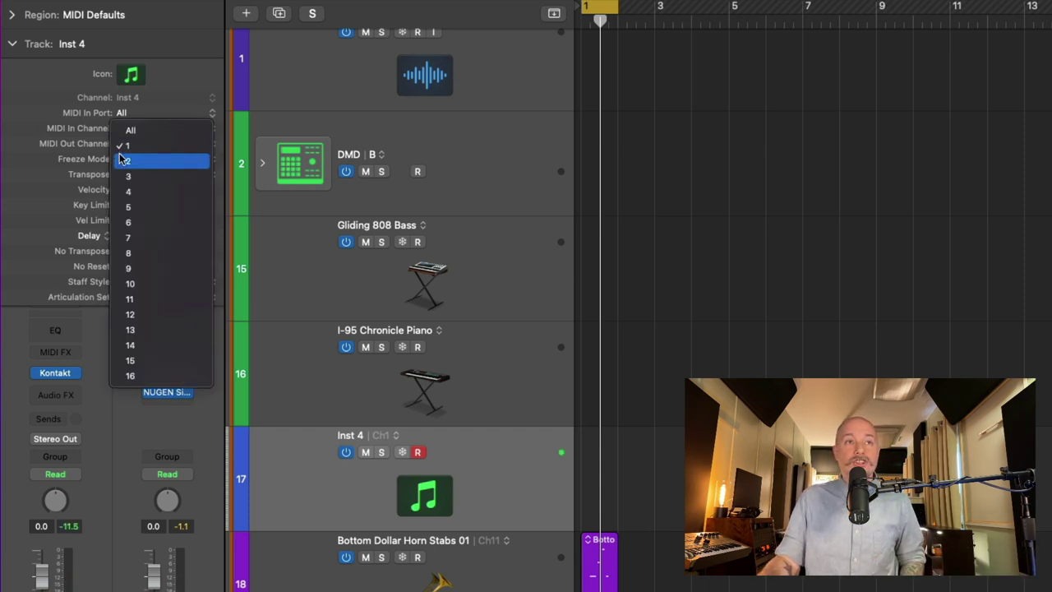
left_click(121, 161)
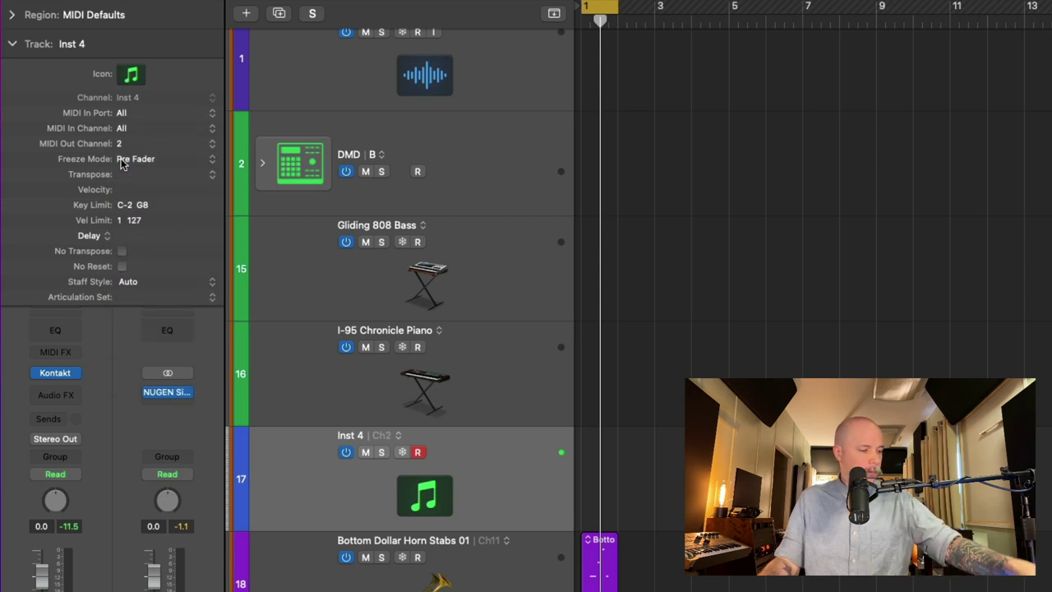
left_click(122, 144)
left_click(124, 159)
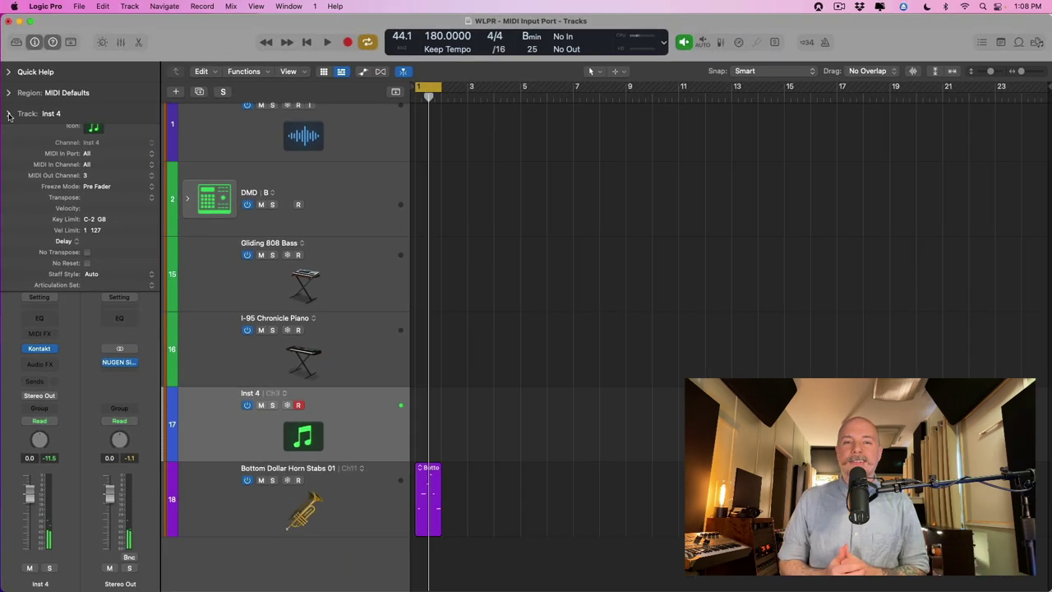
left_click(12, 44)
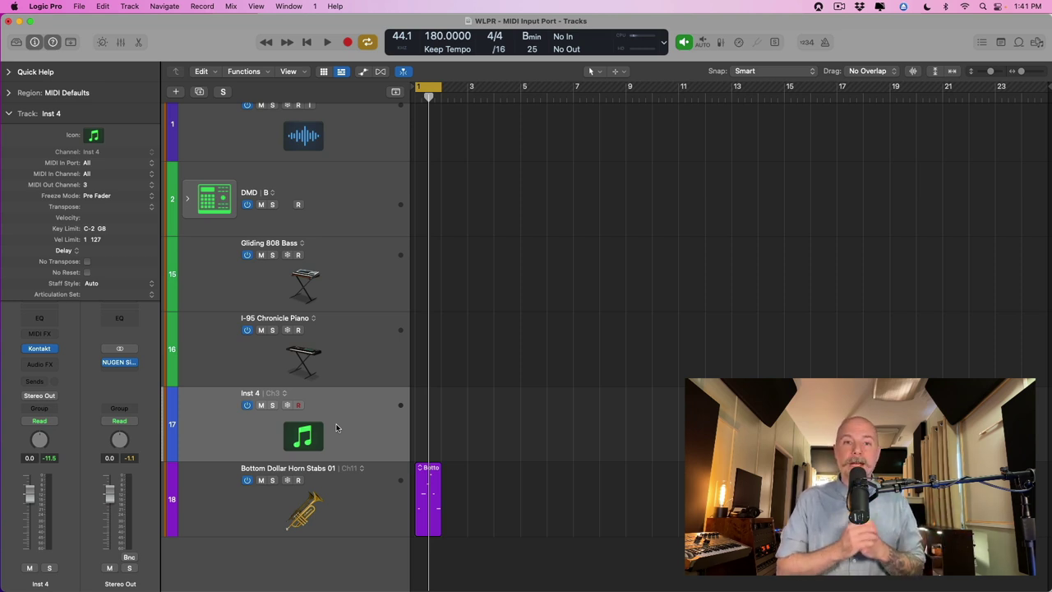
Create one External MIDI track with mio channel 1 as its MIDI destination
key("alt+super+n")
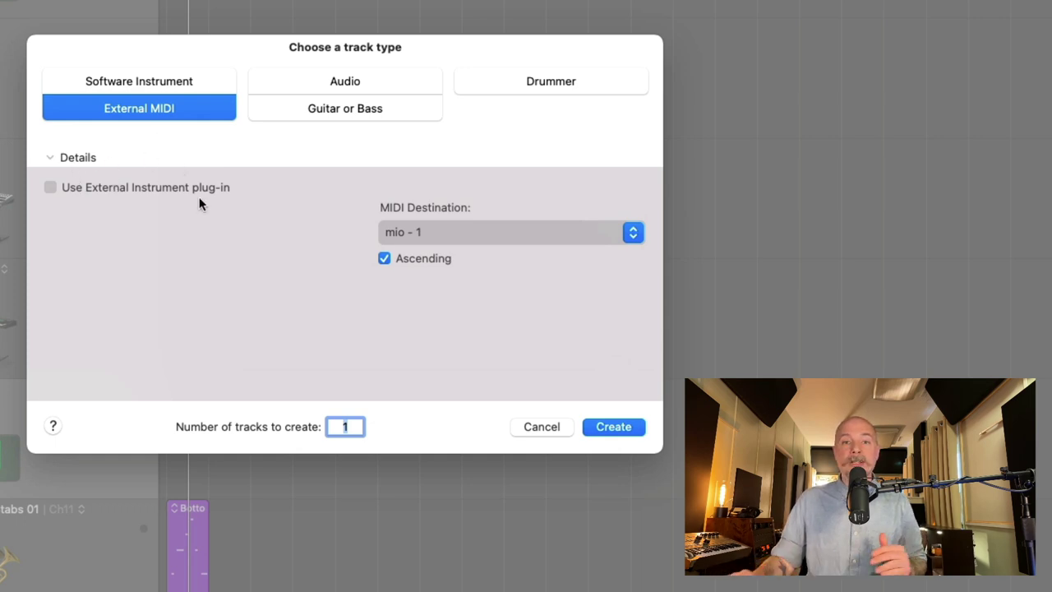
left_click(437, 232)
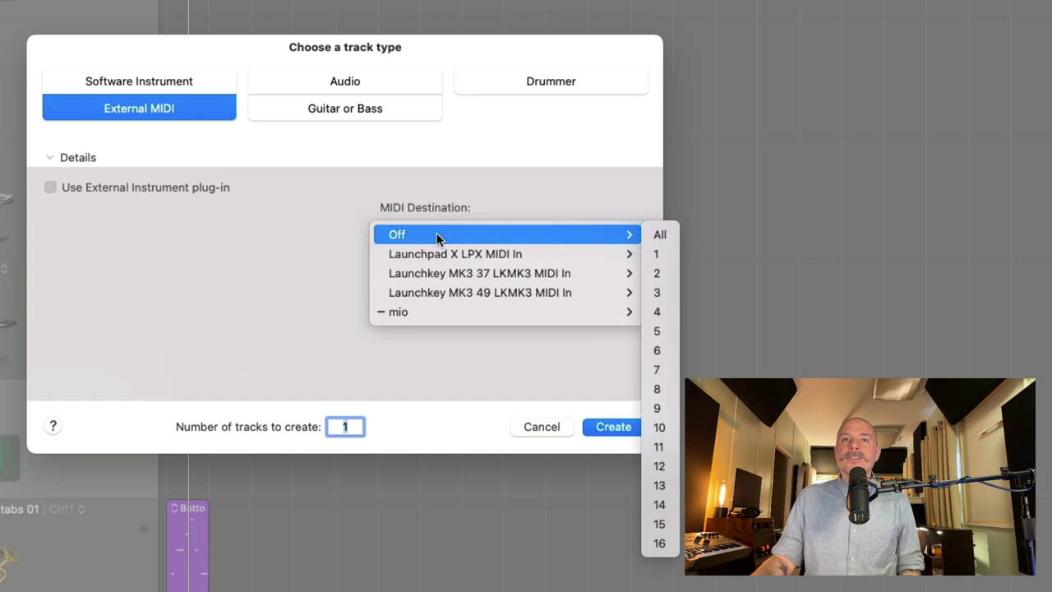
mouse_move(443, 312)
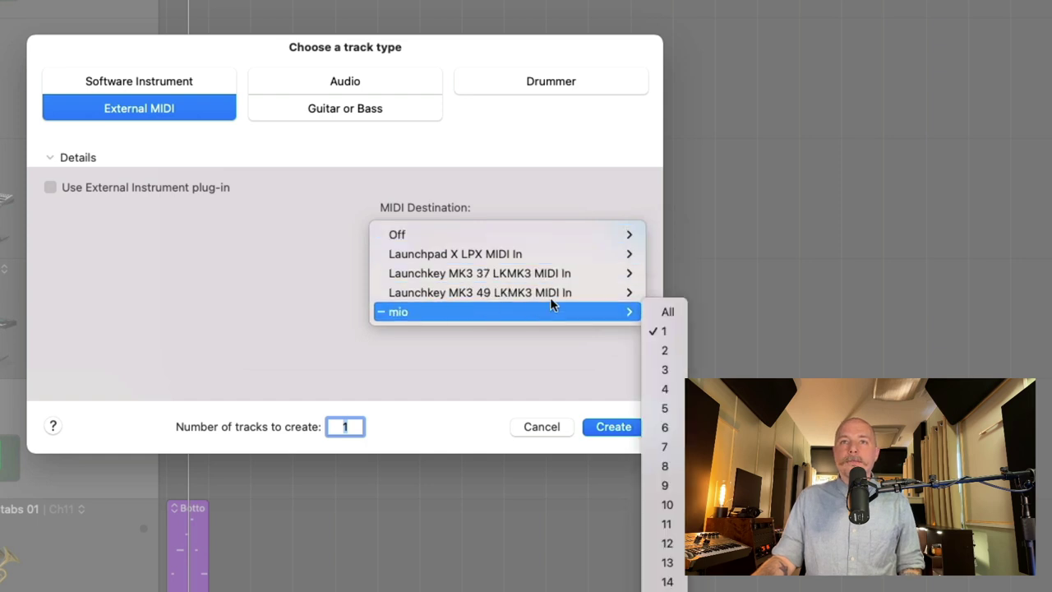
left_click(657, 331)
left_click(618, 427)
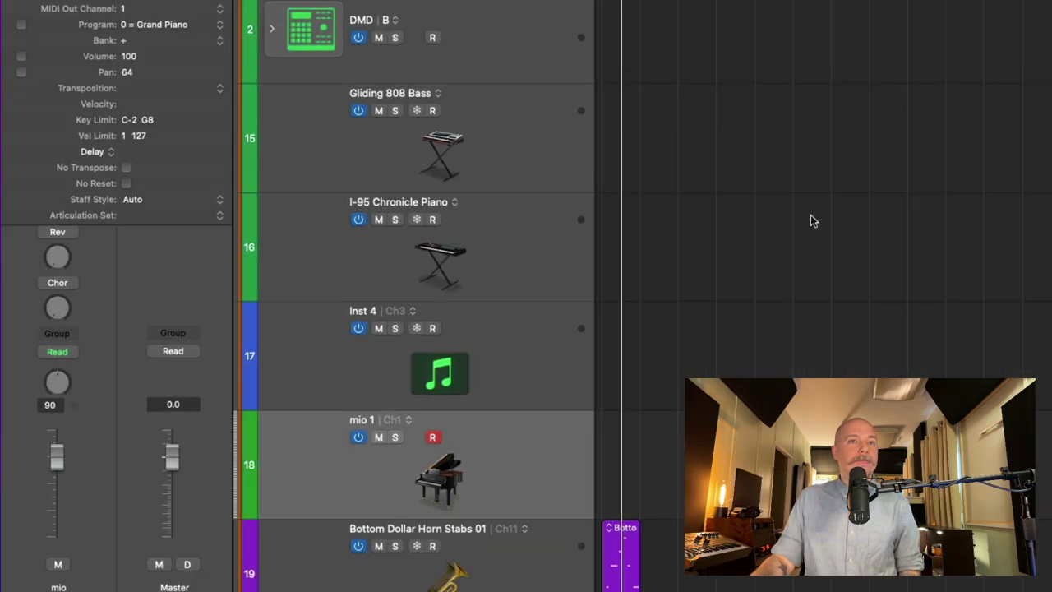
Show the mixer and set the mio 1 track's MIDI In Port to Launchpad X LPX MIDI Out
scroll(758, 239, "down", 2)
key("x")
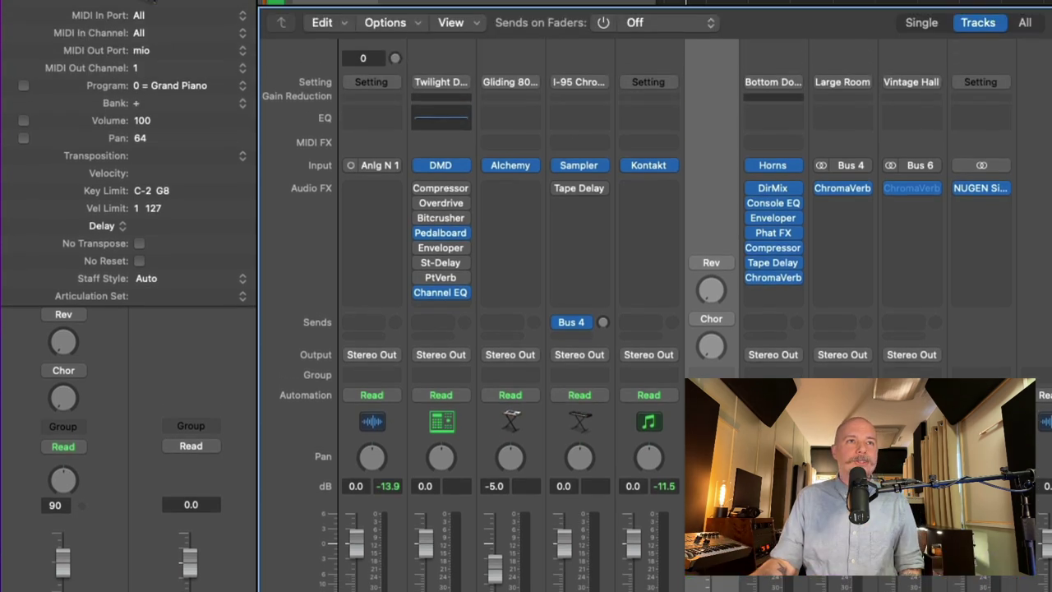
left_click(140, 76)
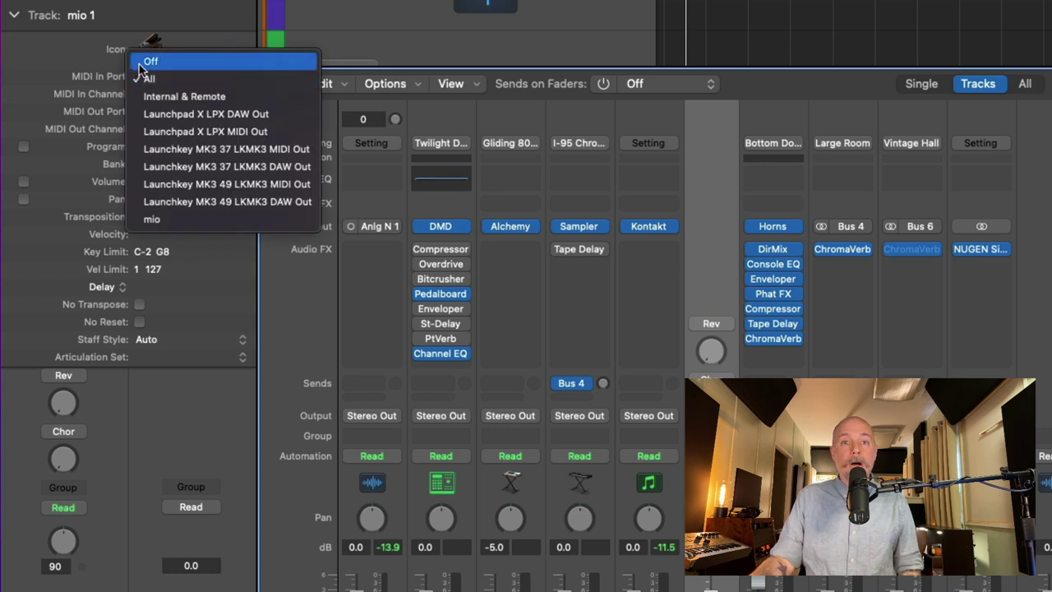
left_click(171, 133)
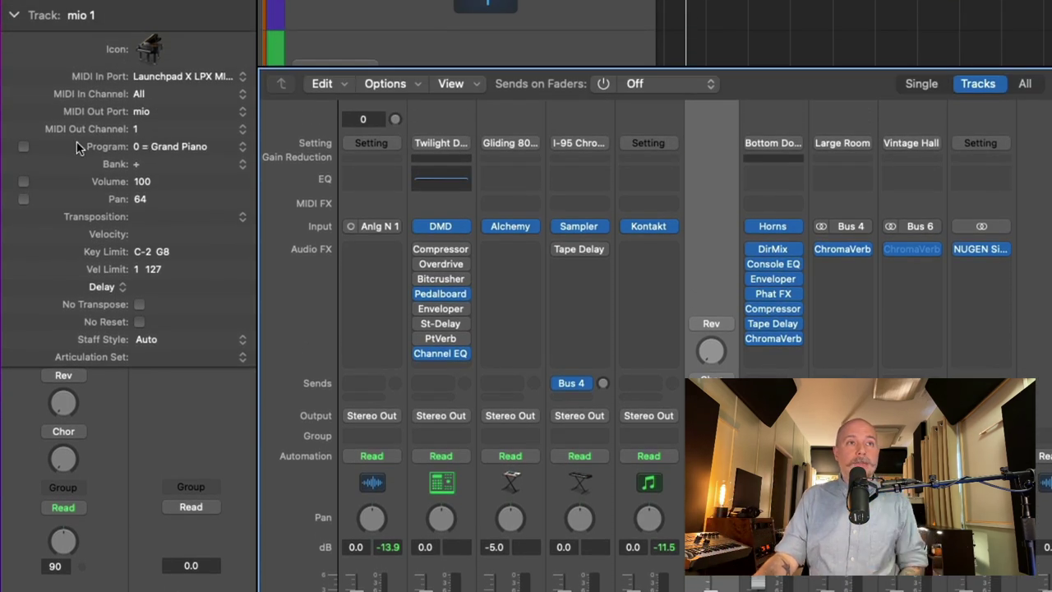
Change the external MIDI track's MIDI Out Channel from the mio 1 part to channel 16
left_click(164, 130)
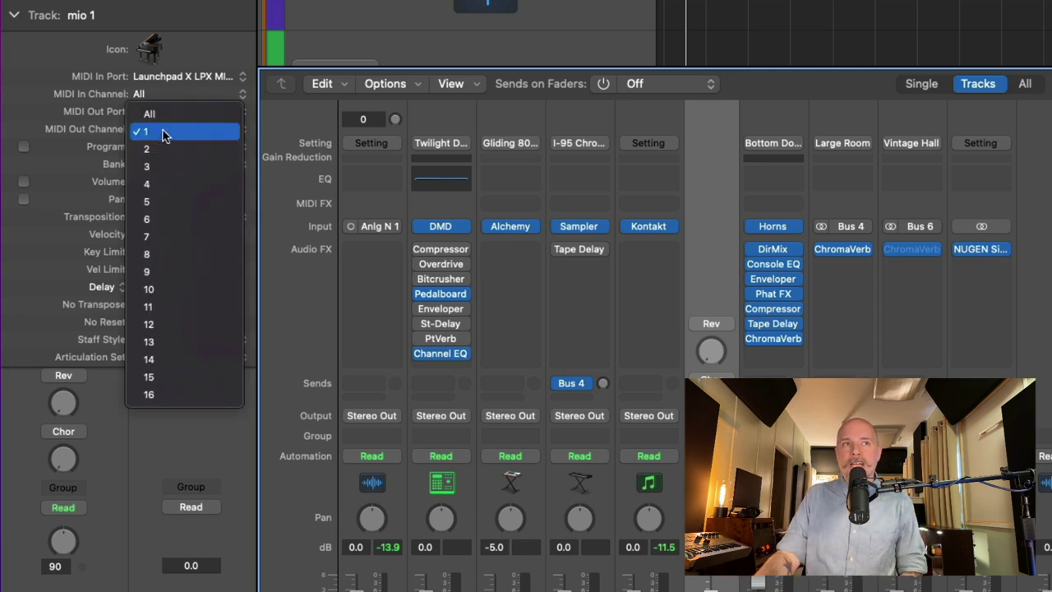
left_click(170, 394)
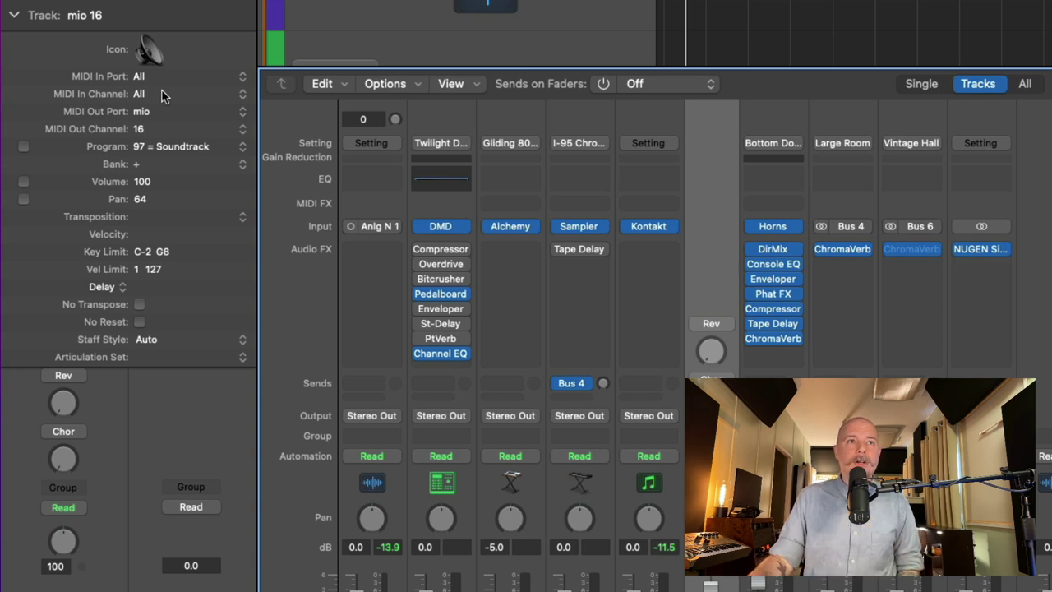
Set the mio 16 track's MIDI In Channel to 16 and its MIDI In Port to Launchpad X LPX MIDI Out
left_click(138, 96)
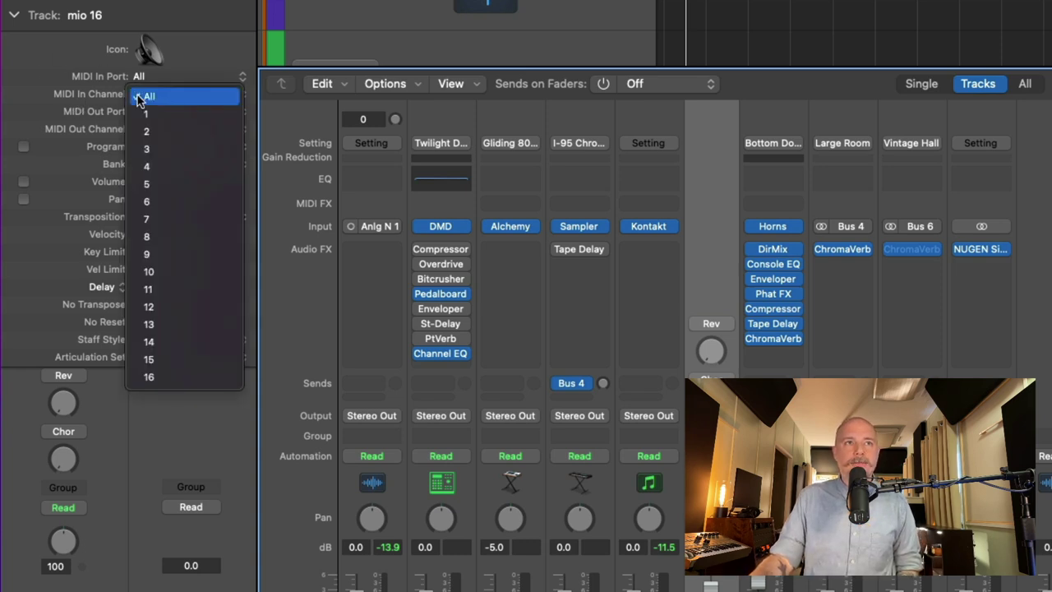
left_click(168, 377)
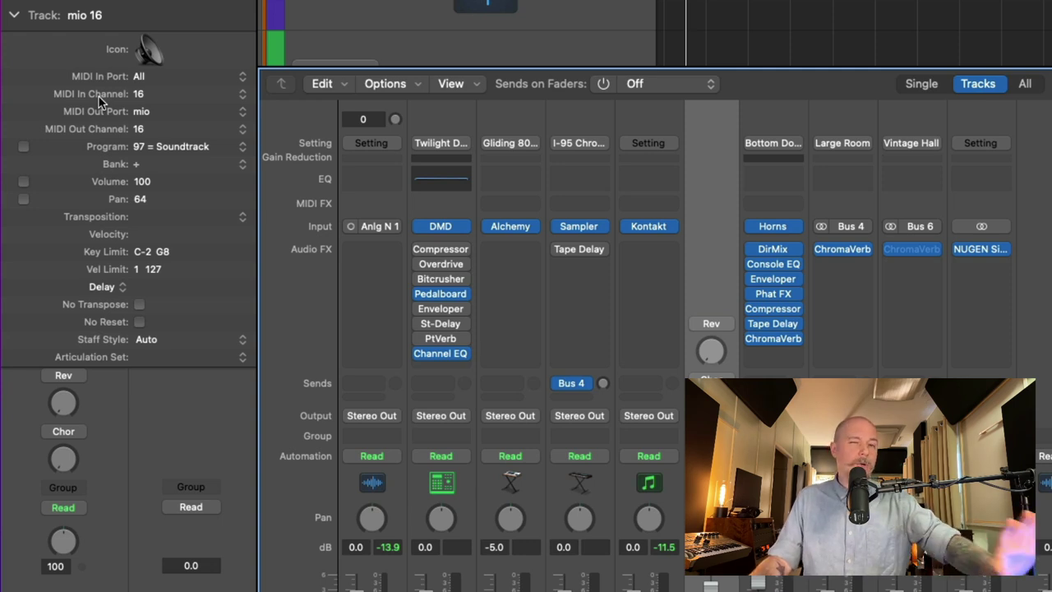
left_click(142, 75)
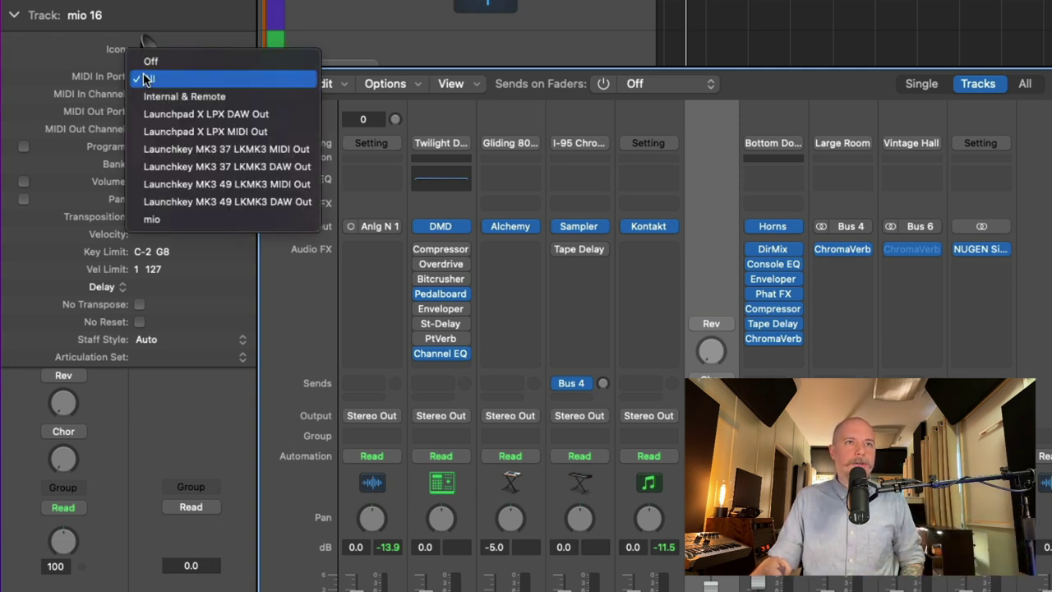
left_click(156, 132)
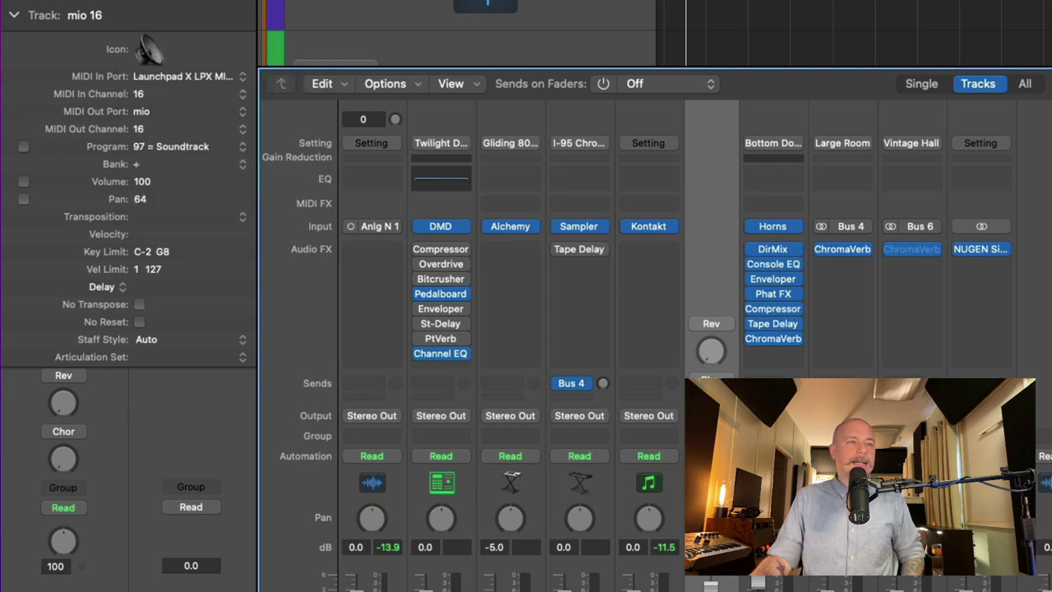